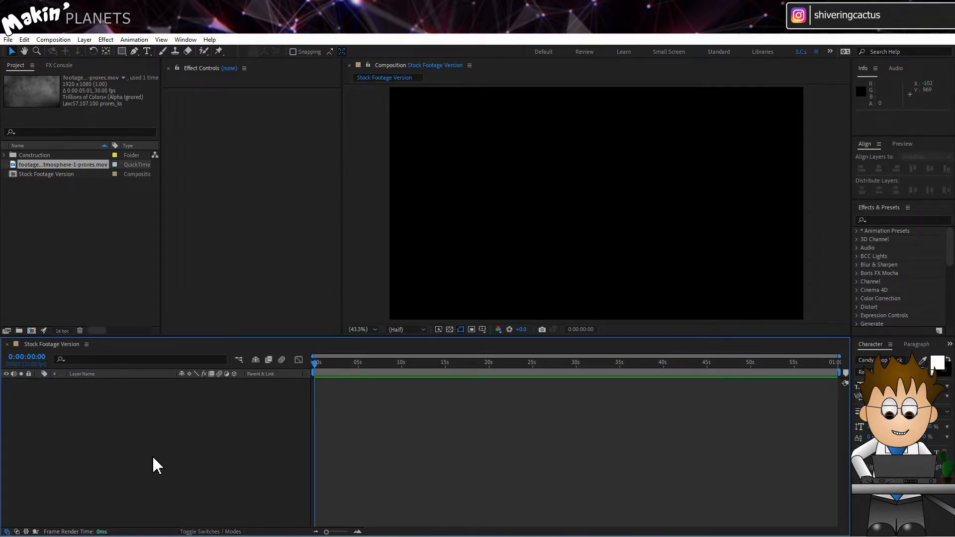
- Create a null object named Planet NULL, made a 3D layer with its Position property revealed
click(84, 40)
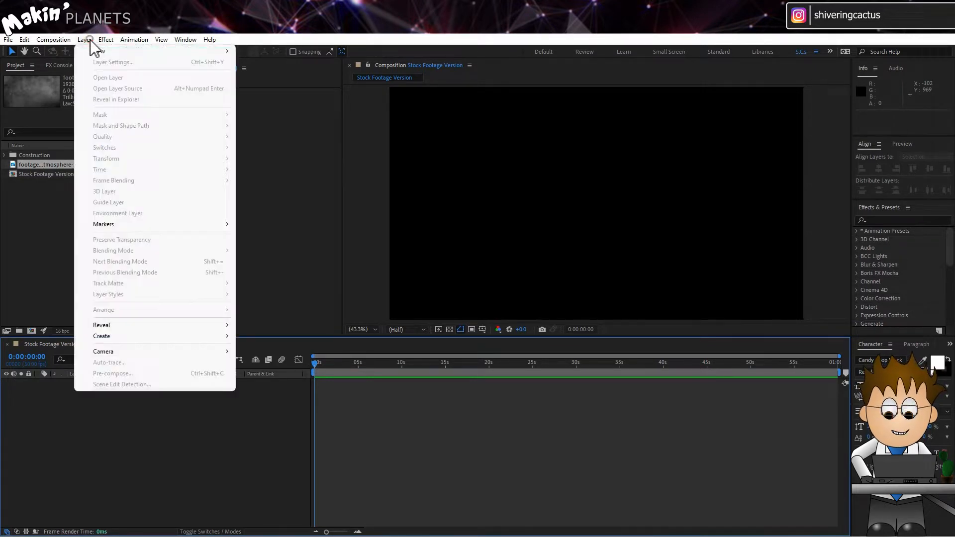
mouse_move(95, 52)
click(308, 97)
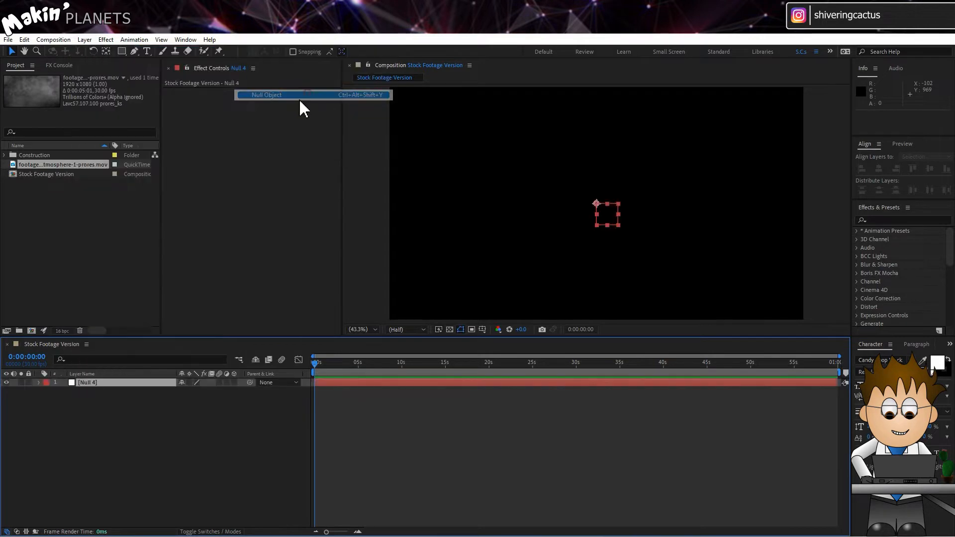
key(Return)
text(Planet NULL)
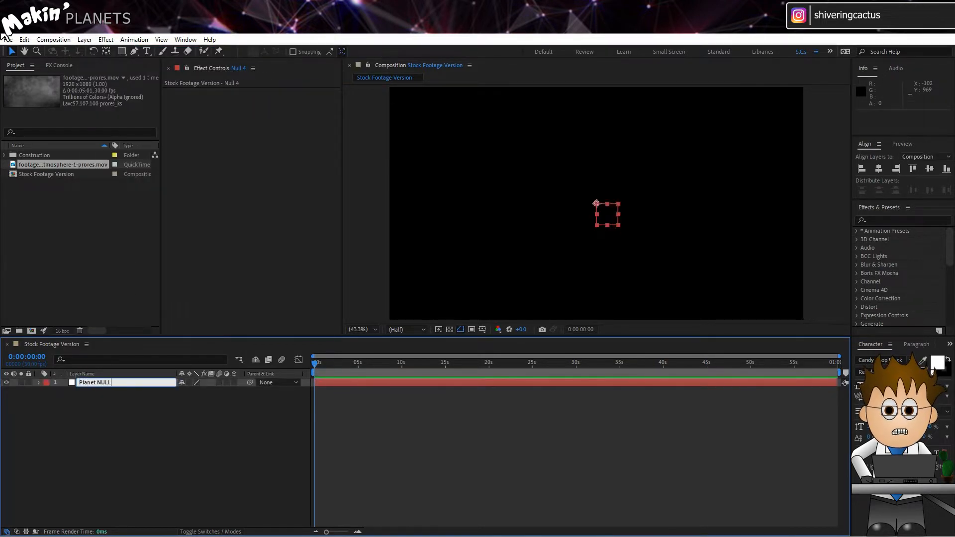
key(Return)
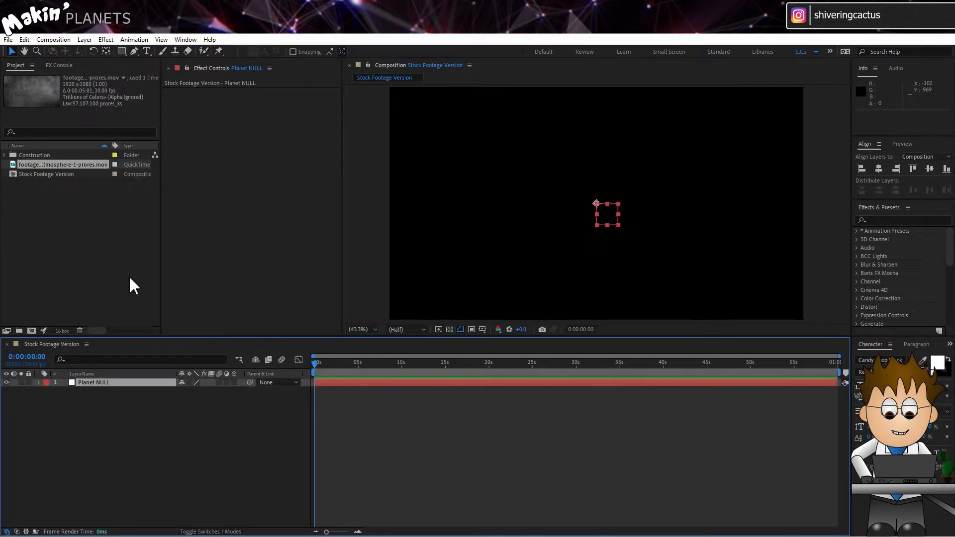
click(233, 382)
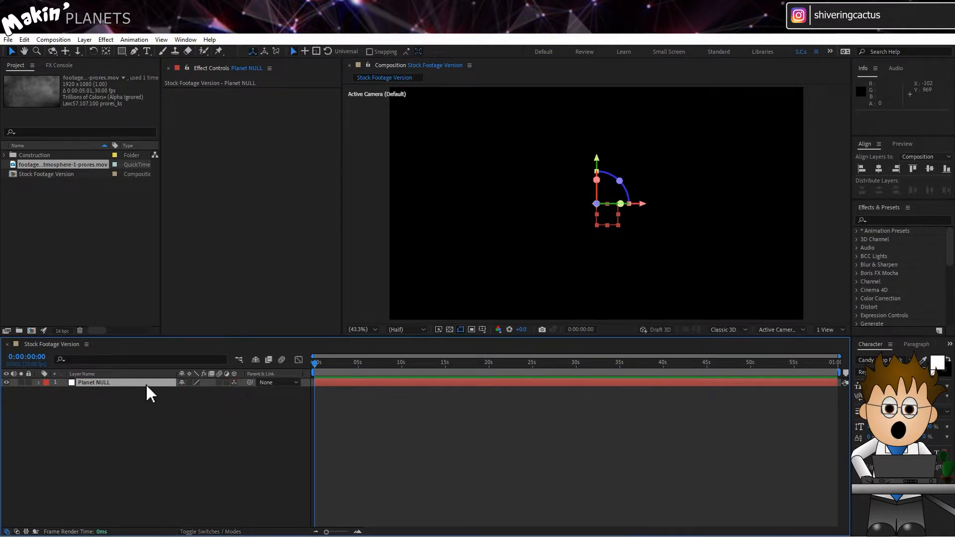
key(p)
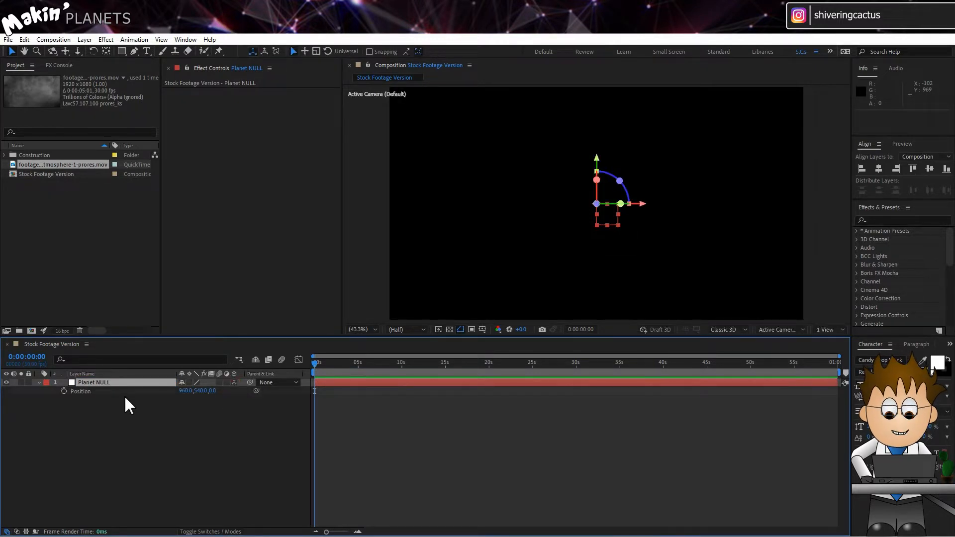
- Add the smoky atmosphere footage below the null as a 3D layer and parent it to Planet NULL
drag(54, 164, 67, 418)
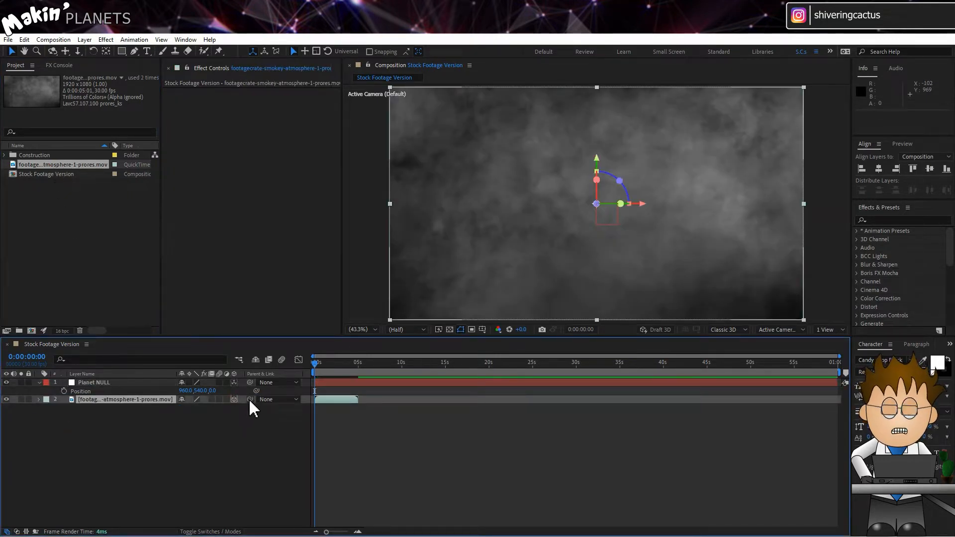
drag(250, 400, 88, 384)
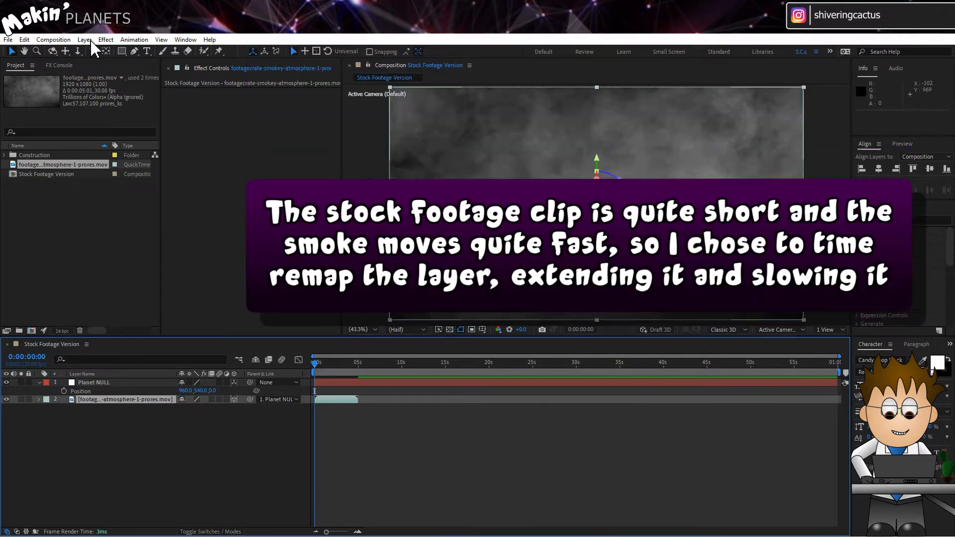
- Enable time remapping on the smoke footage and extend the layer with its end keyframe to slow the motion
click(84, 39)
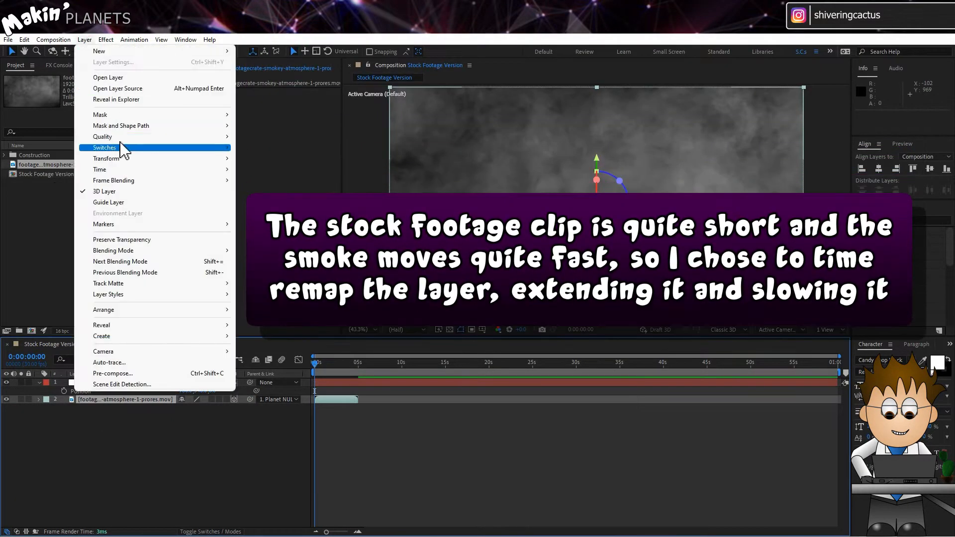
mouse_move(121, 170)
click(254, 170)
click(488, 364)
drag(358, 408, 488, 400)
drag(406, 366, 233, 367)
key(space)
click(576, 365)
drag(488, 408, 576, 400)
- Shorten the composition to 30 seconds so the slowed smoke footage fills it
click(53, 39)
click(83, 66)
click(544, 400)
- Turn off Accepts Lights in the smoke footage layer's material options
click(104, 402)
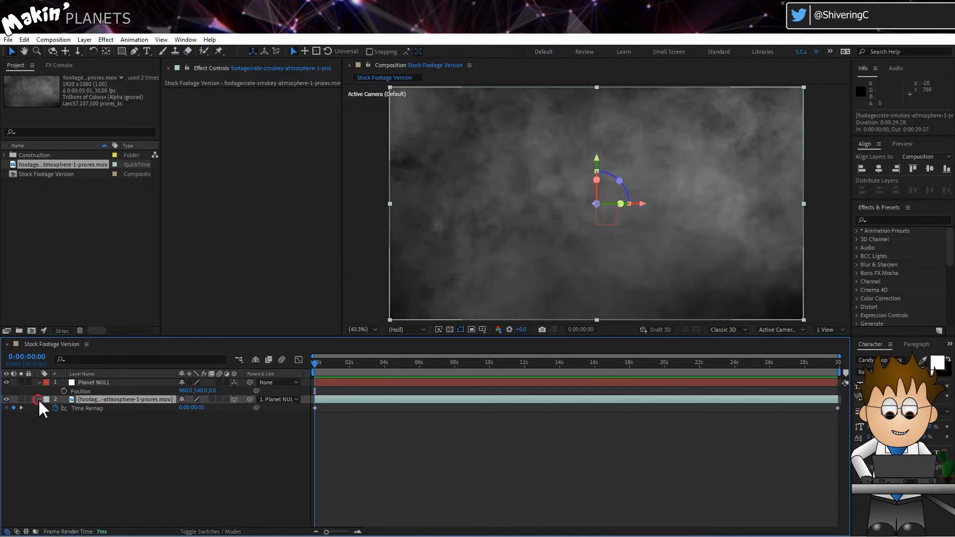
click(47, 433)
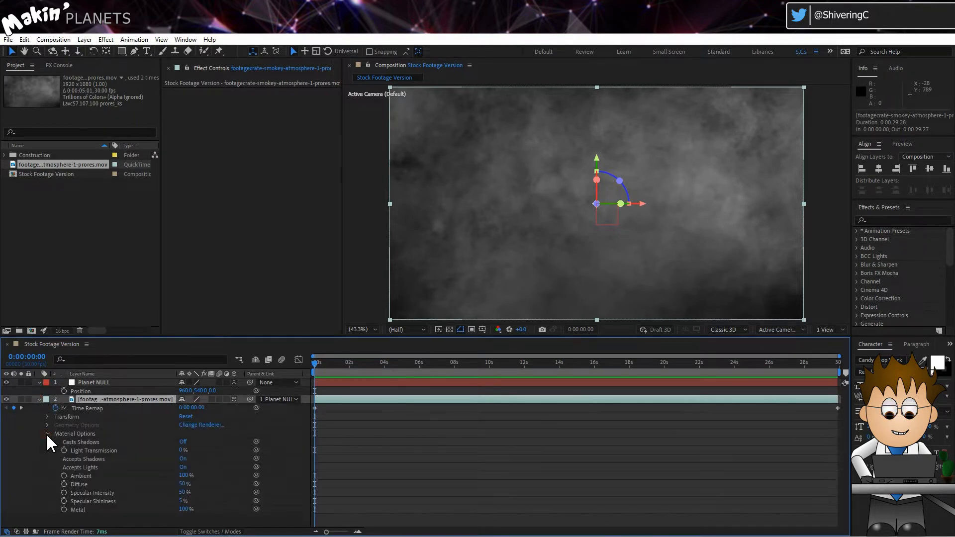
click(184, 468)
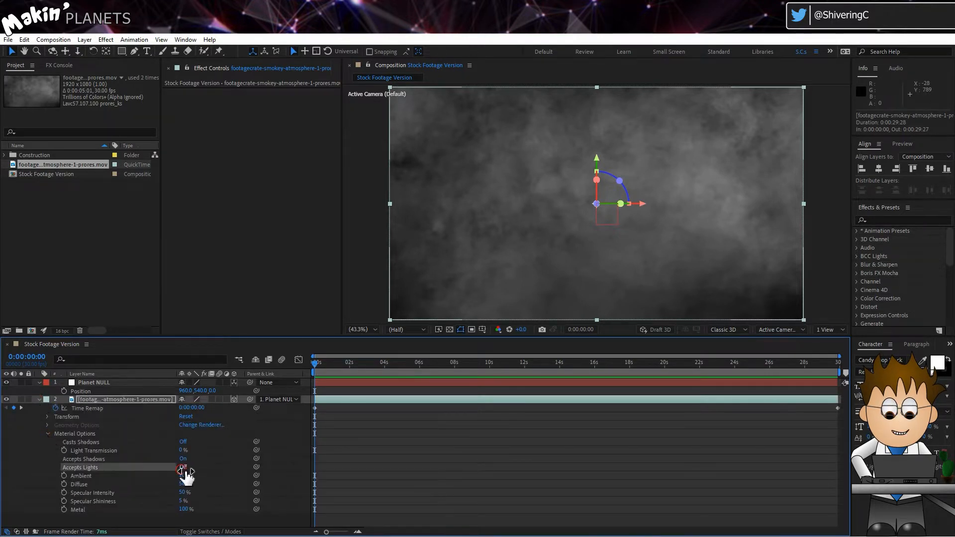
- Apply the Tritone effect to the smoke footage with its Midtones set to blue 4C9AEB
click(102, 41)
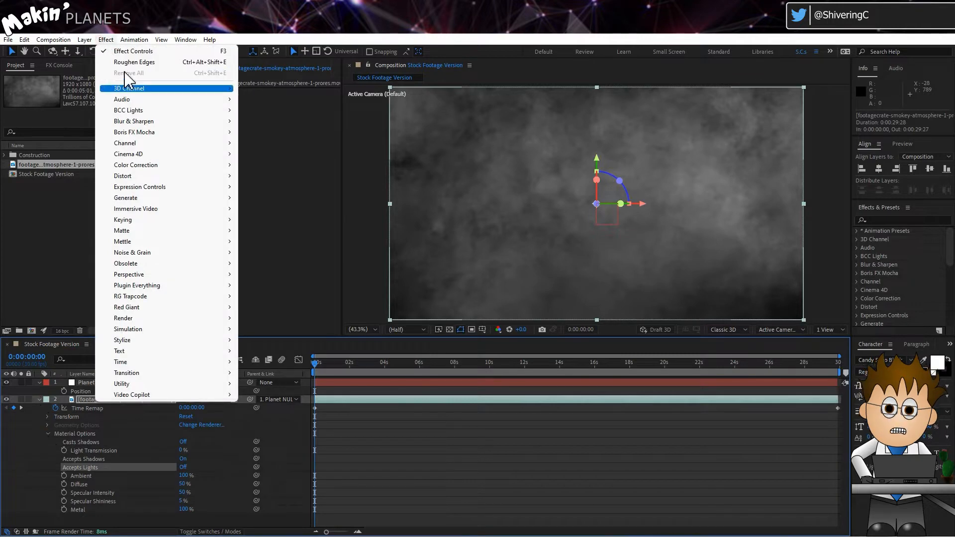
mouse_move(161, 166)
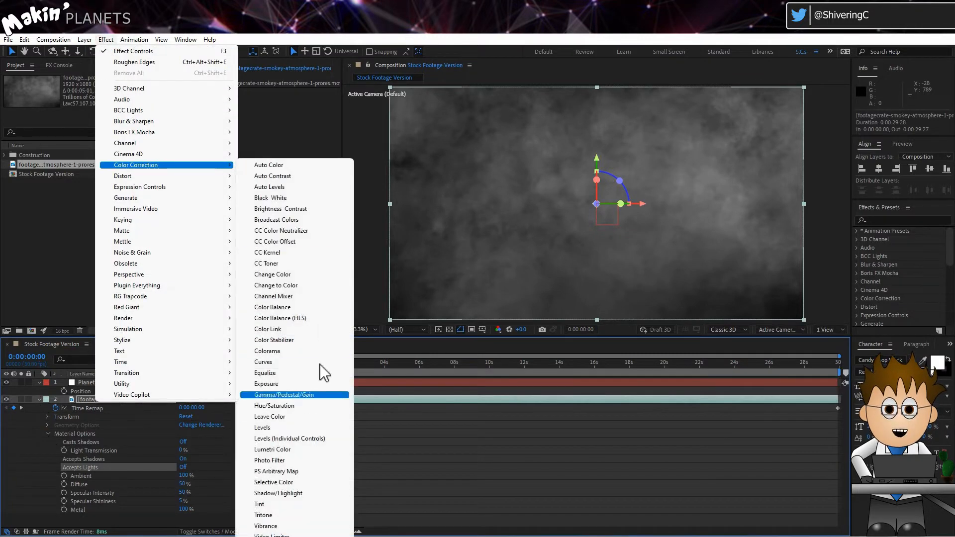
click(298, 515)
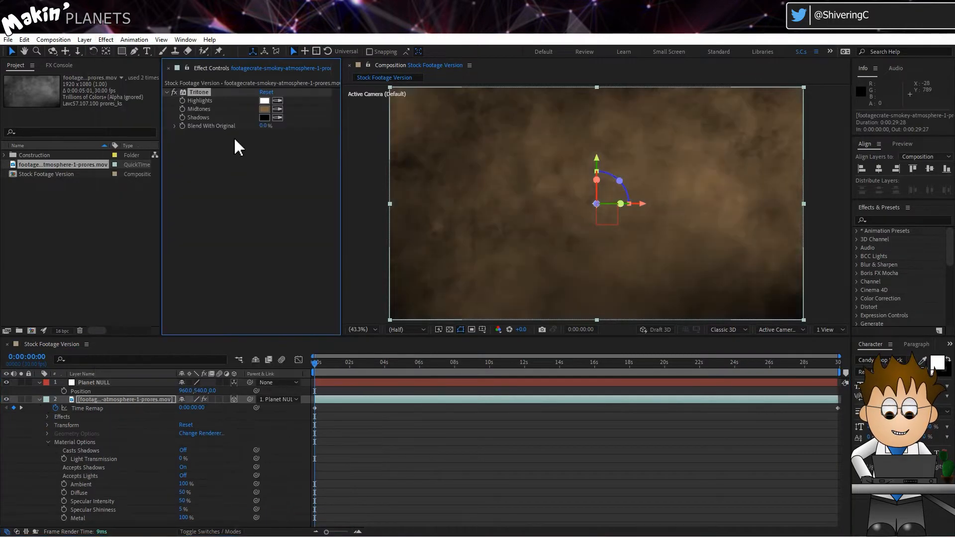
click(264, 109)
drag(500, 289, 498, 277)
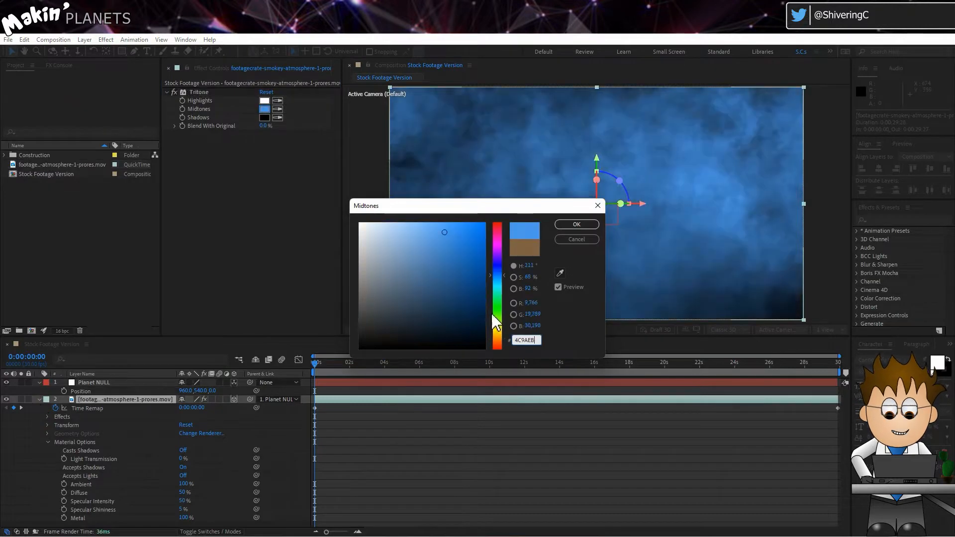
click(445, 233)
click(581, 222)
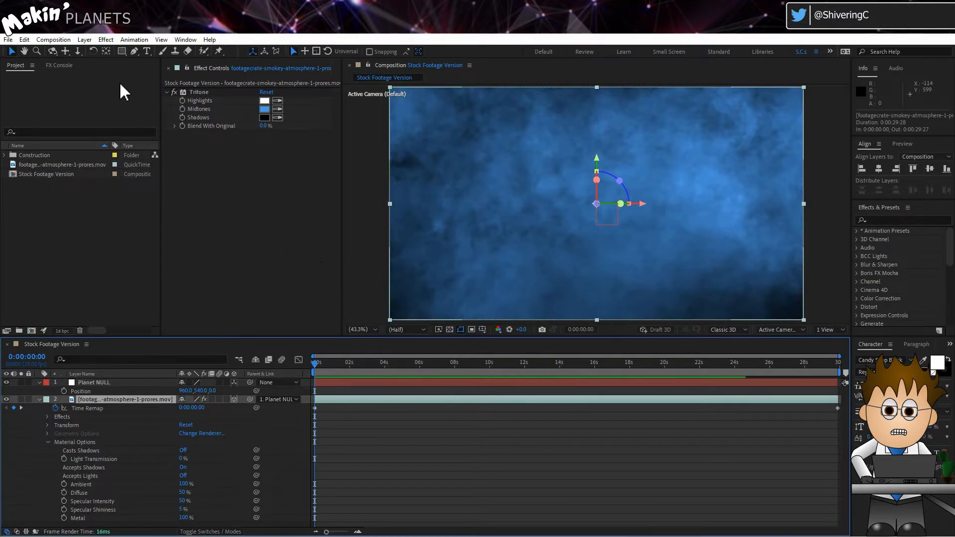
- Add a Levels effect to the smoke footage and lower Input White to about 19789 to brighten it
click(106, 39)
mouse_move(152, 168)
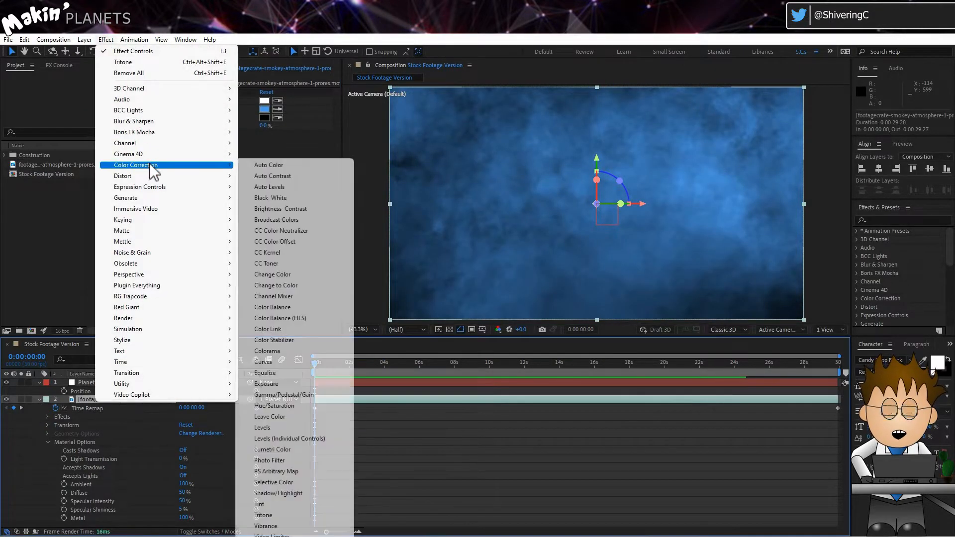
click(301, 427)
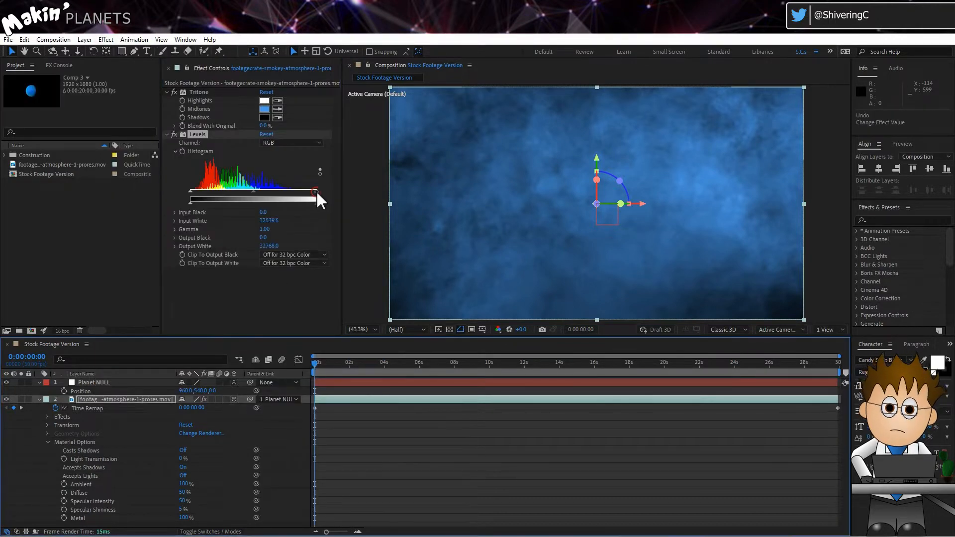
drag(318, 195, 272, 195)
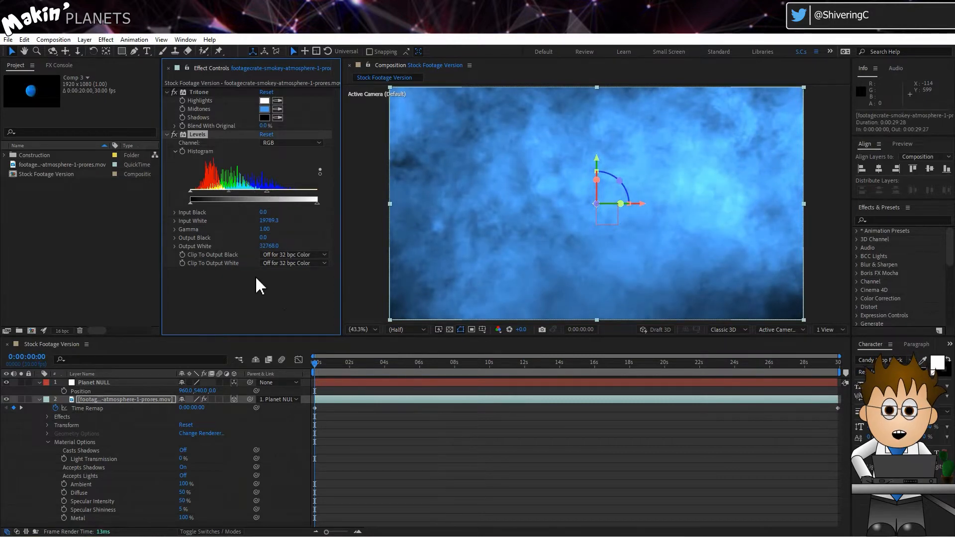
- Create a composition-sized bright blue solid, 1920 by 1080 px, above the smoke footage
click(85, 40)
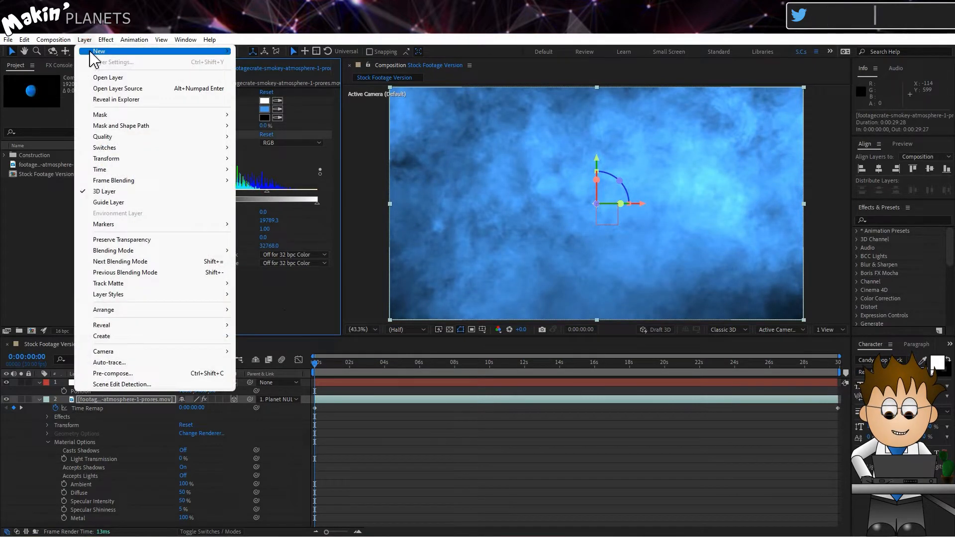
mouse_move(100, 51)
click(282, 63)
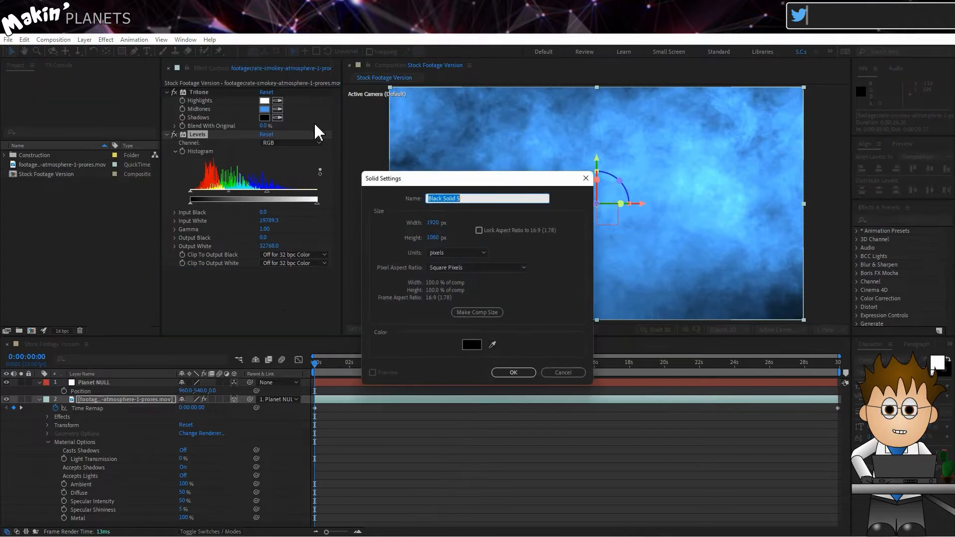
click(479, 311)
click(472, 345)
drag(471, 295, 485, 223)
click(498, 267)
click(580, 225)
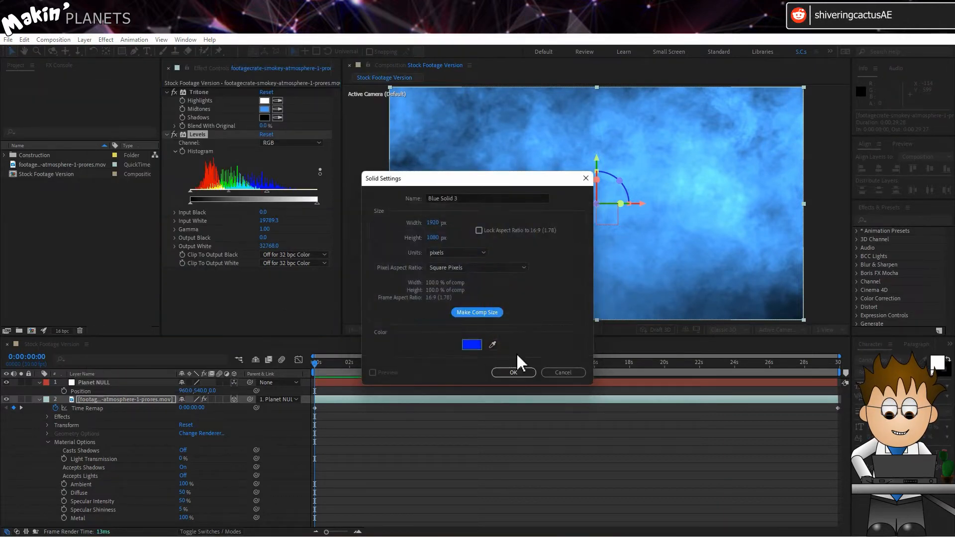
click(513, 372)
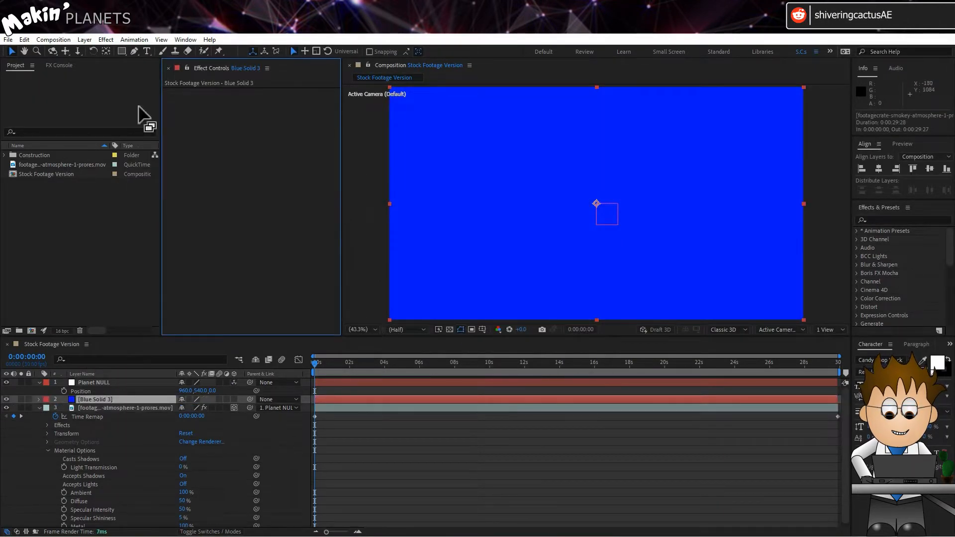
- Apply the Video Copilot VC Orb effect to the blue solid
click(106, 40)
mouse_move(167, 397)
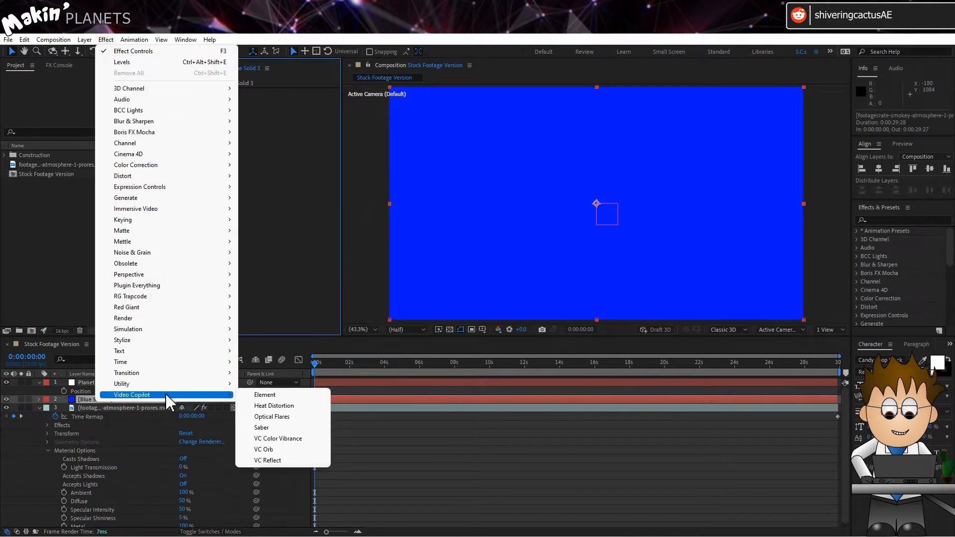
click(297, 449)
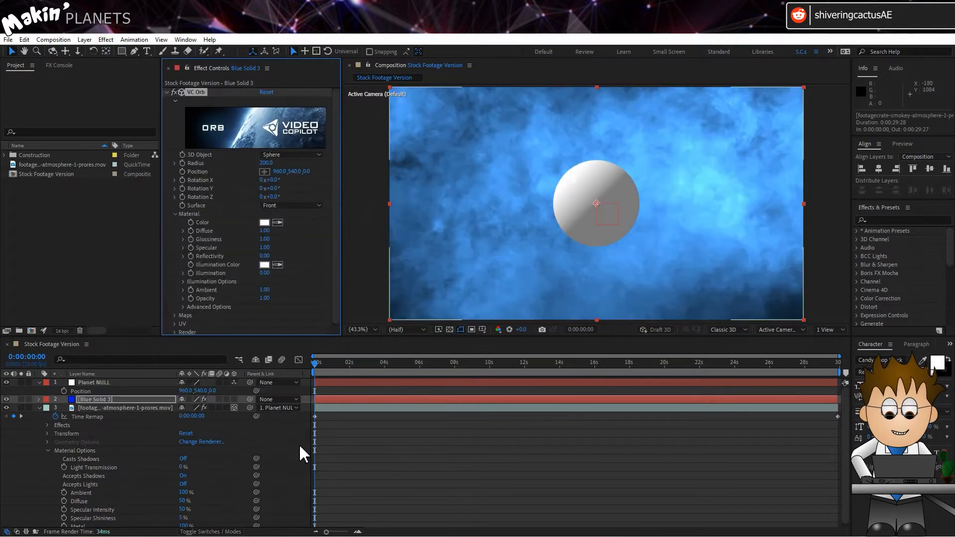
- Reveal the VC Orb properties in the timeline and link the orb's Position to Planet NULL's Position
key(e)
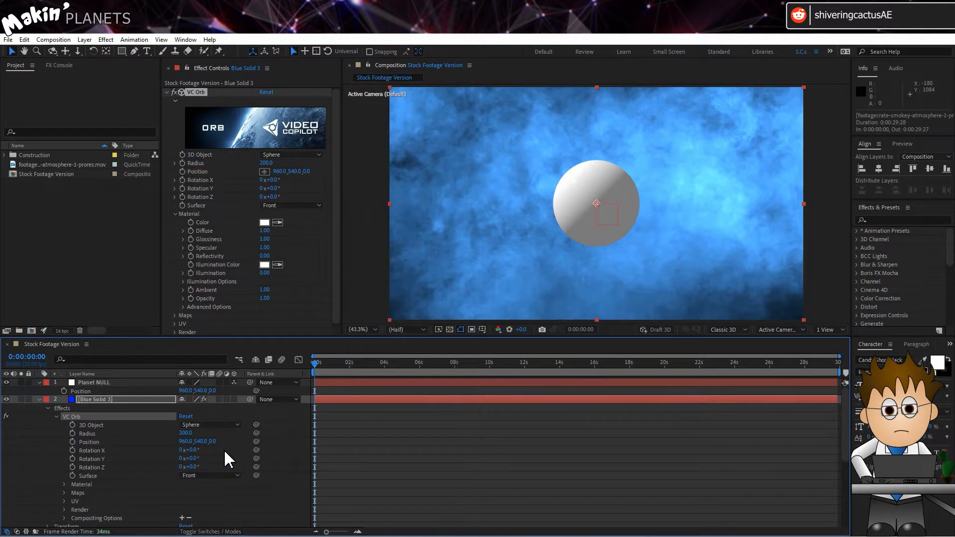
drag(257, 441, 76, 394)
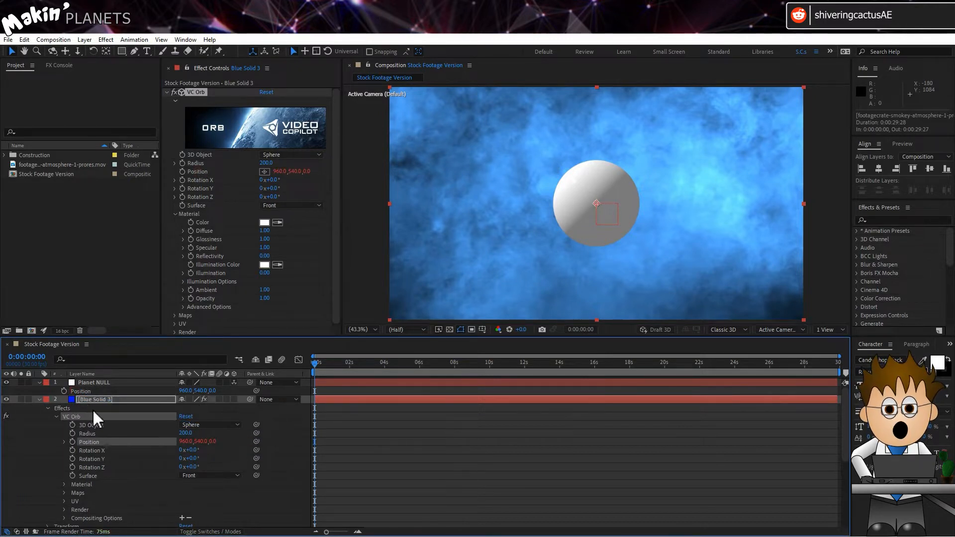
- Test the orb's position link by changing Planet NULL's Position, and undo the change
click(94, 382)
drag(194, 390, 228, 396)
key(ctrl+z)
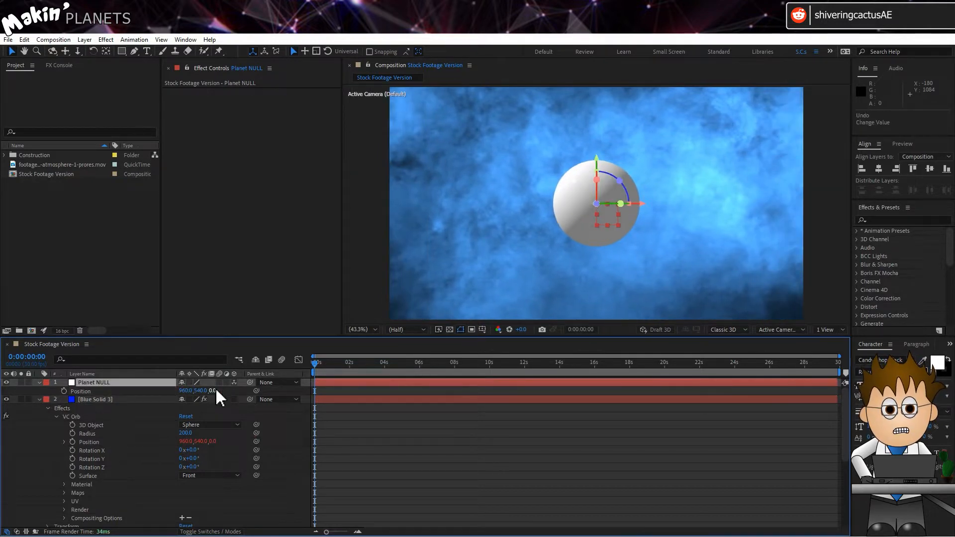
- Set the Specular value of the orb's material on the blue solid to 0
click(144, 400)
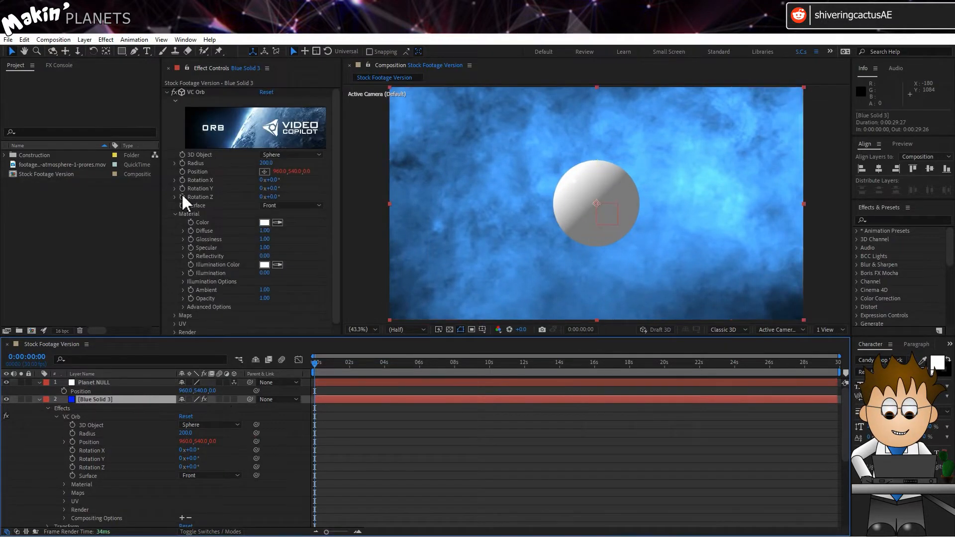
click(264, 248)
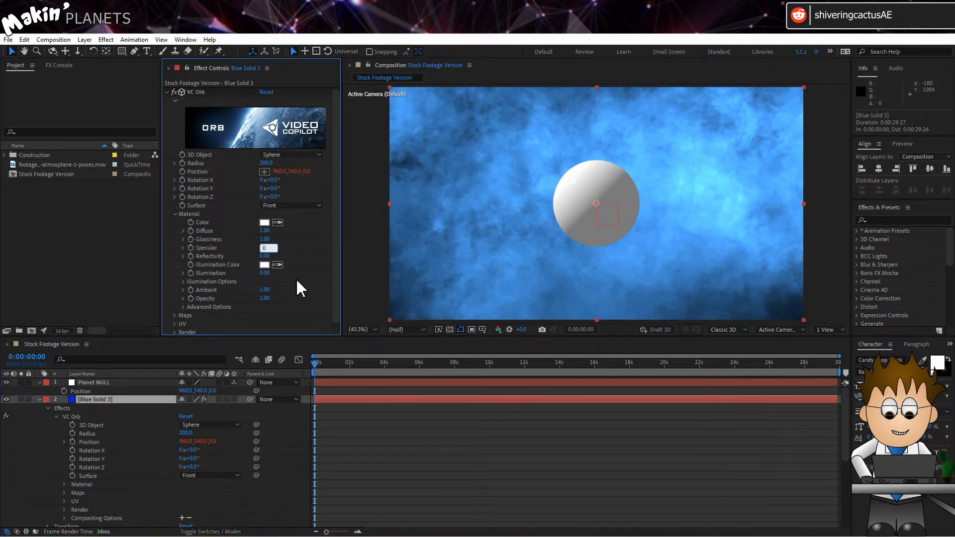
text(0)
key(Return)
- Use the smoky atmosphere footage as VC Orb's diffuse map, taken with Effects & Masks
click(177, 214)
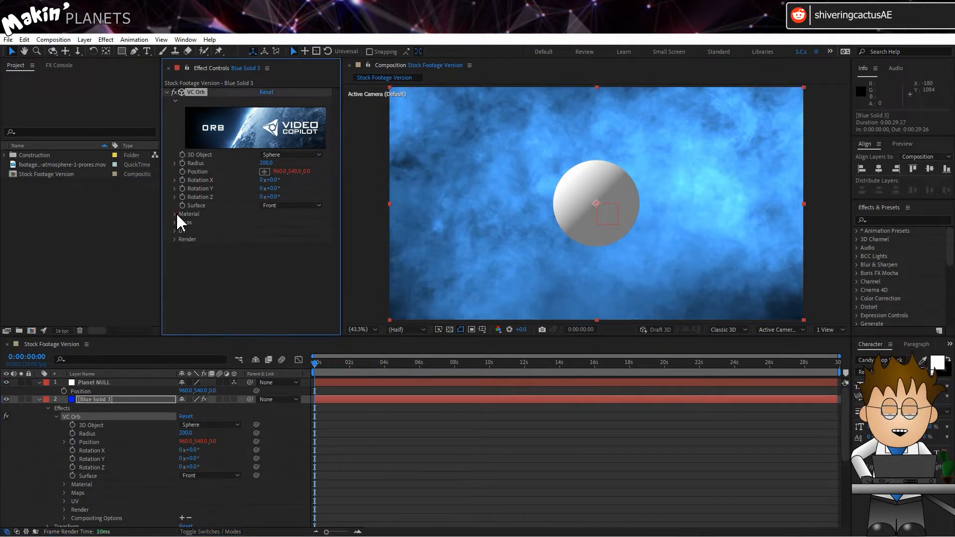
click(175, 223)
click(274, 231)
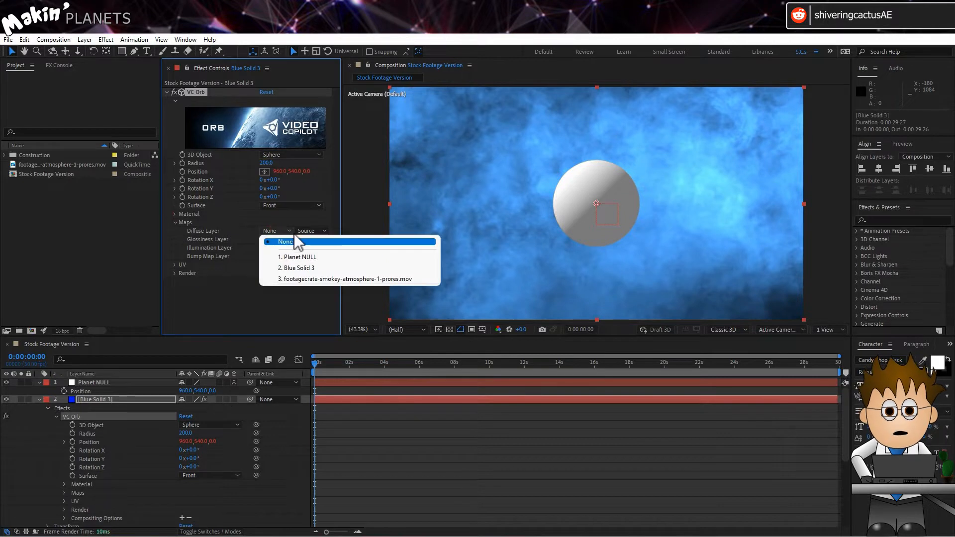
click(360, 279)
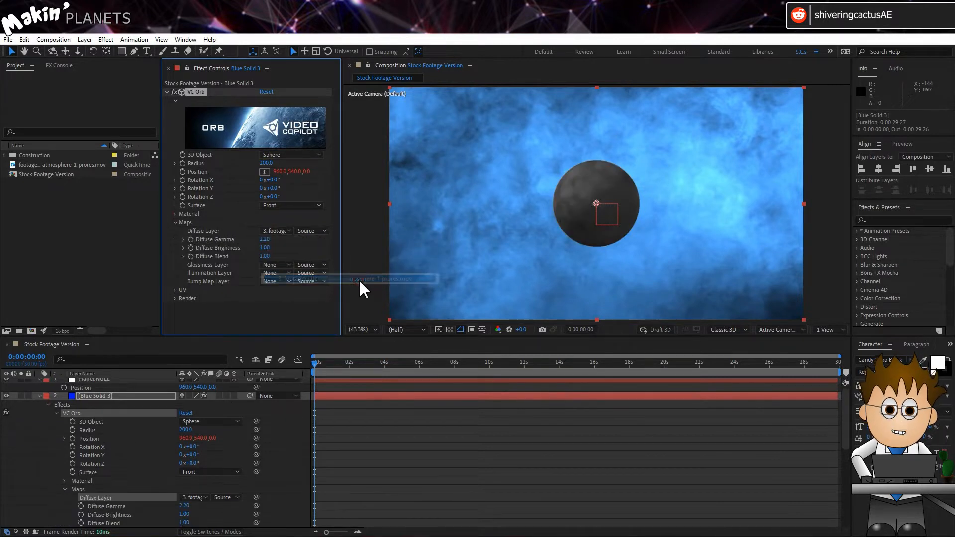
click(321, 231)
click(334, 264)
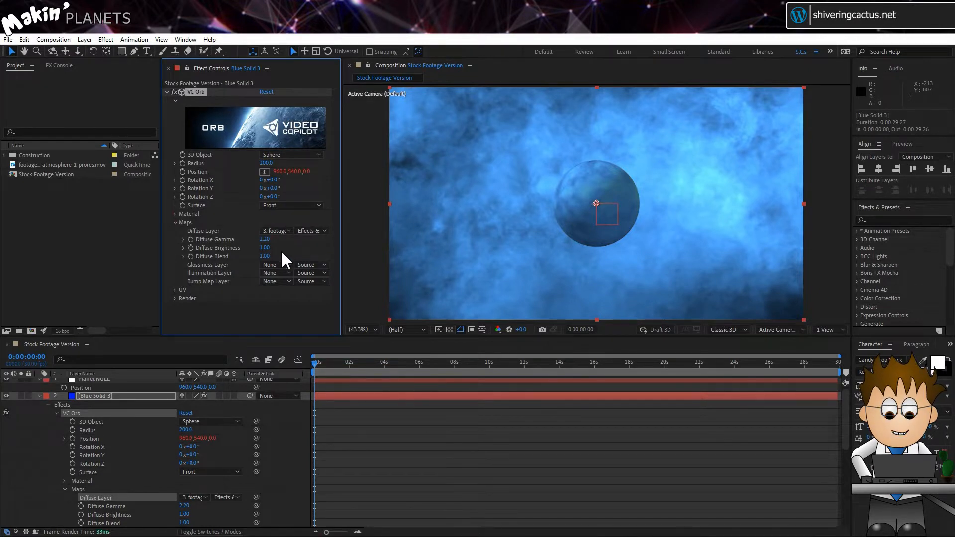
- Show the layer mode options in the timeline and set the blue solid's blending mode to Multiply
click(149, 402)
click(220, 531)
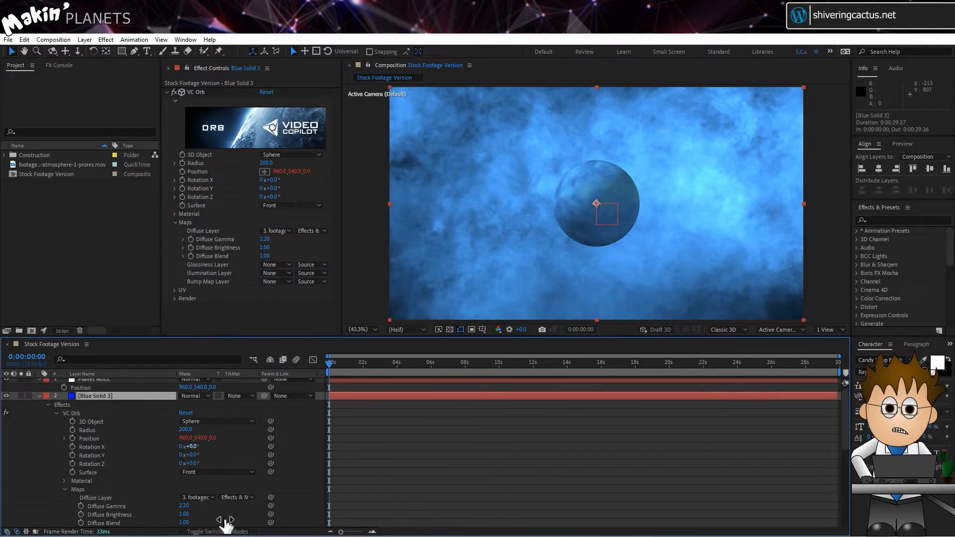
click(198, 397)
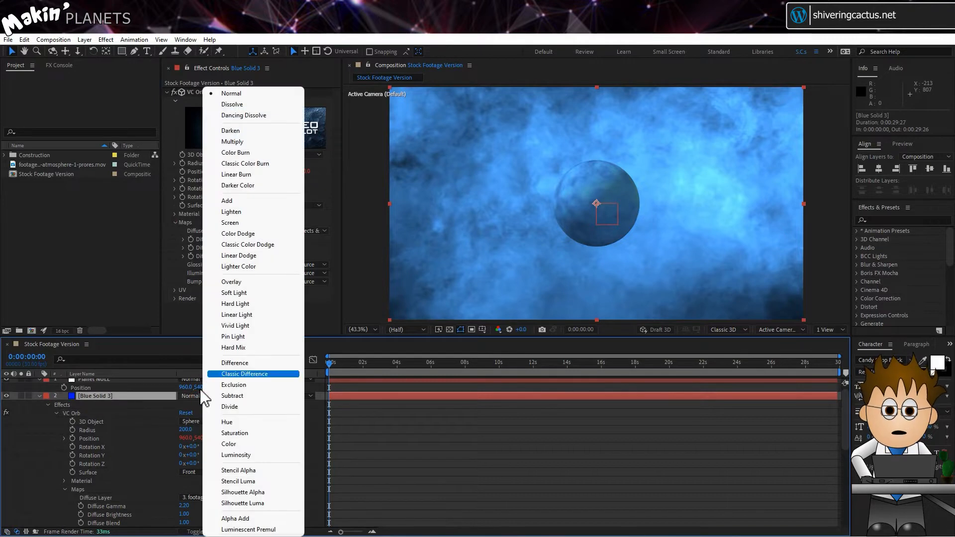
click(259, 148)
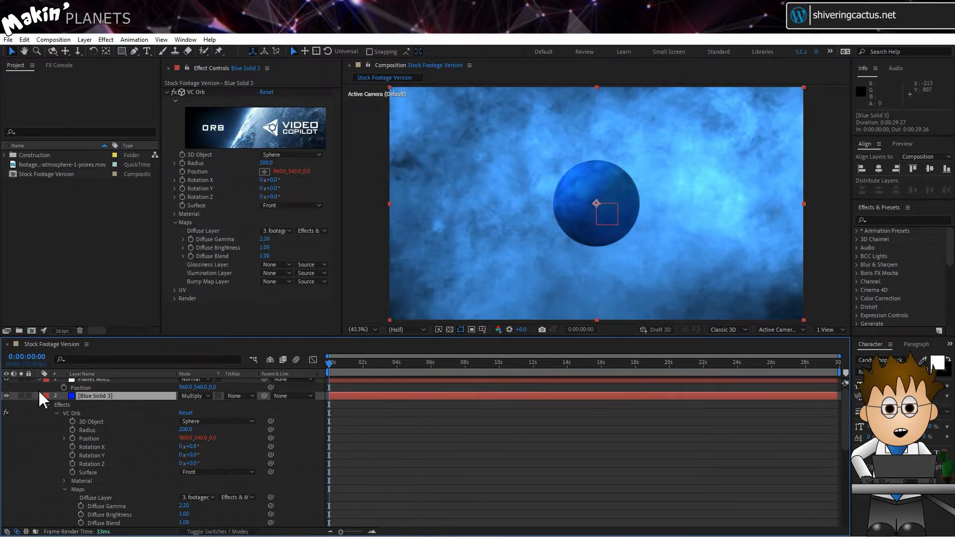
- Apply the blue solid as an alpha matte to the smoky atmosphere footage and make the blue solid visible again
click(39, 396)
click(247, 404)
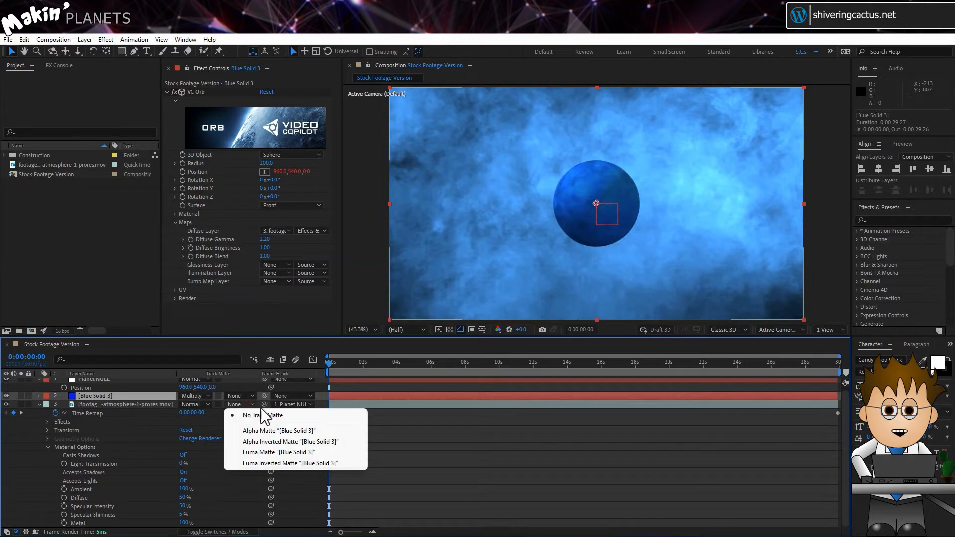
click(301, 431)
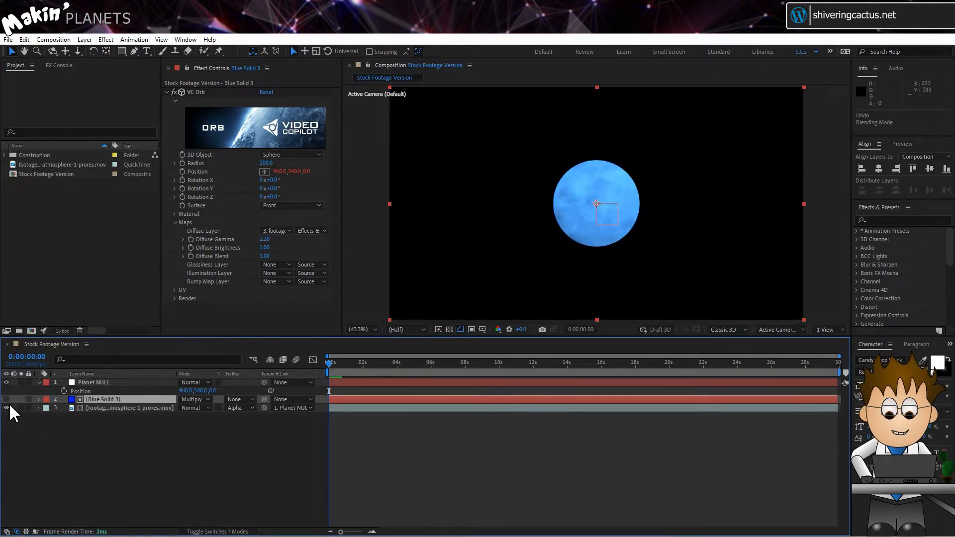
click(6, 400)
click(140, 448)
- Add a white Parallel light with 100% intensity and Casts Shadows enabled
click(85, 40)
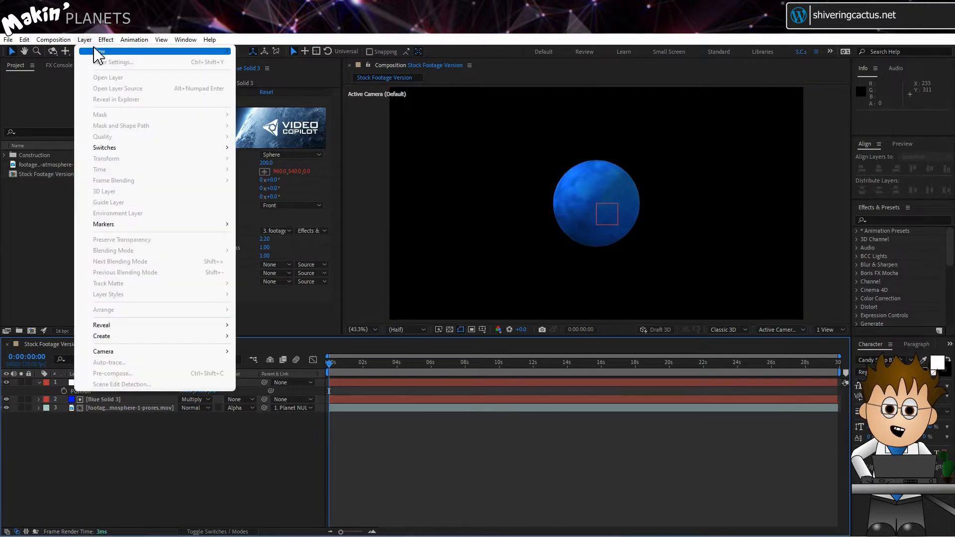
mouse_move(99, 55)
click(324, 74)
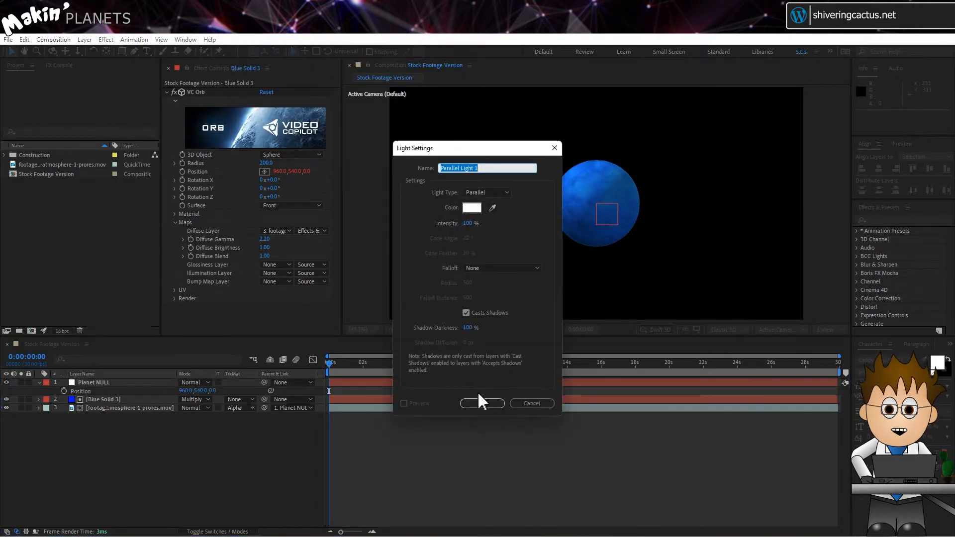
click(487, 401)
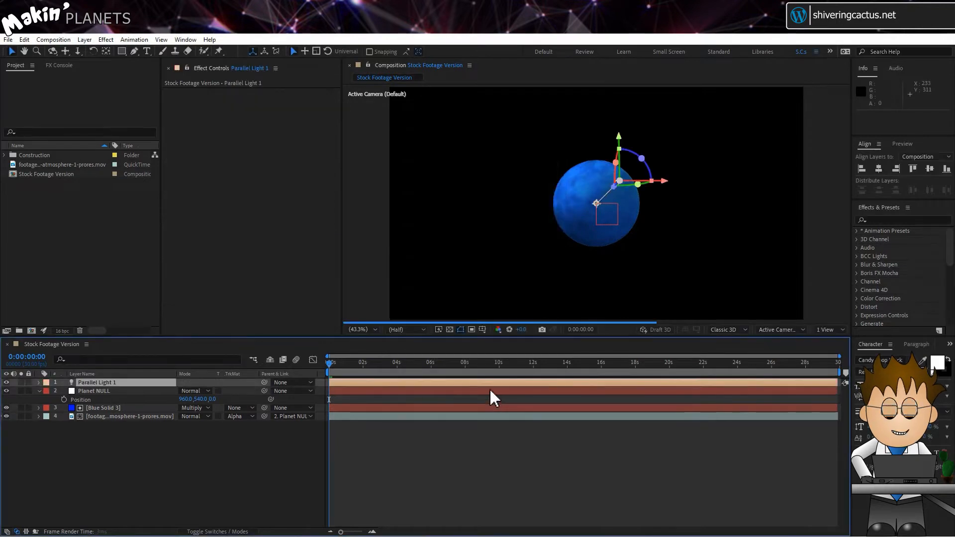
- Reveal the parallel light's Transform properties and link its Point of Interest to Planet NULL's Position
click(39, 383)
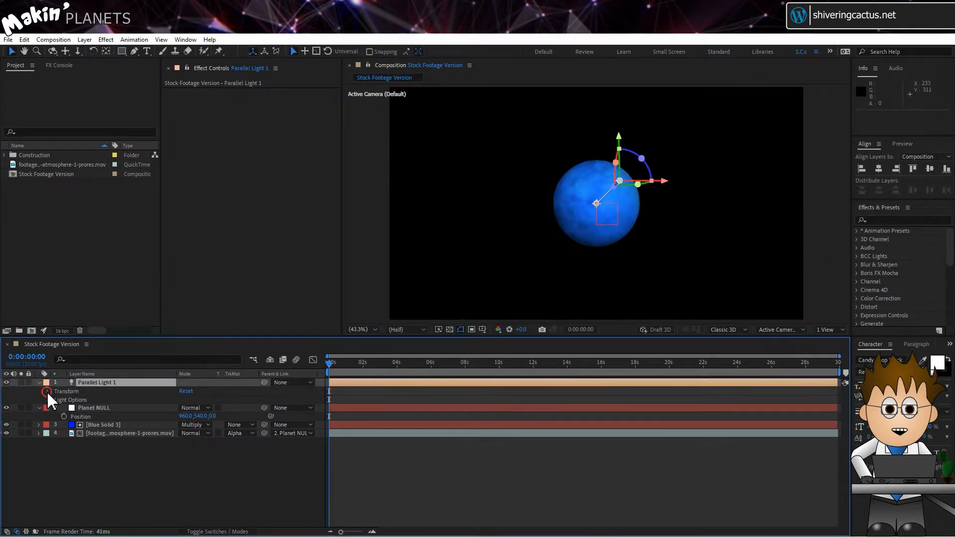
click(47, 392)
drag(271, 400, 97, 433)
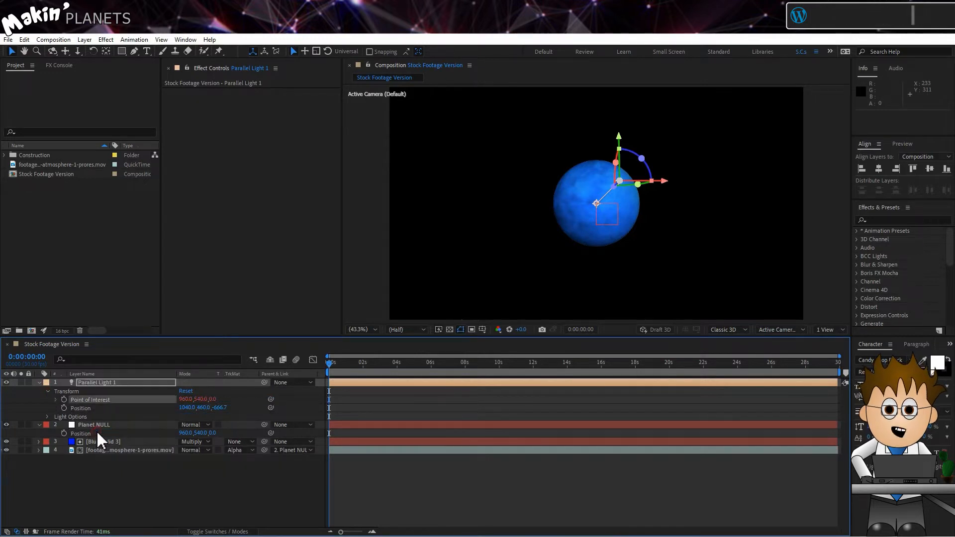
- Move the parallel light far to the left of the planet, to about 90.9, 460, -780.6
click(113, 384)
drag(664, 183, 380, 209)
click(146, 408)
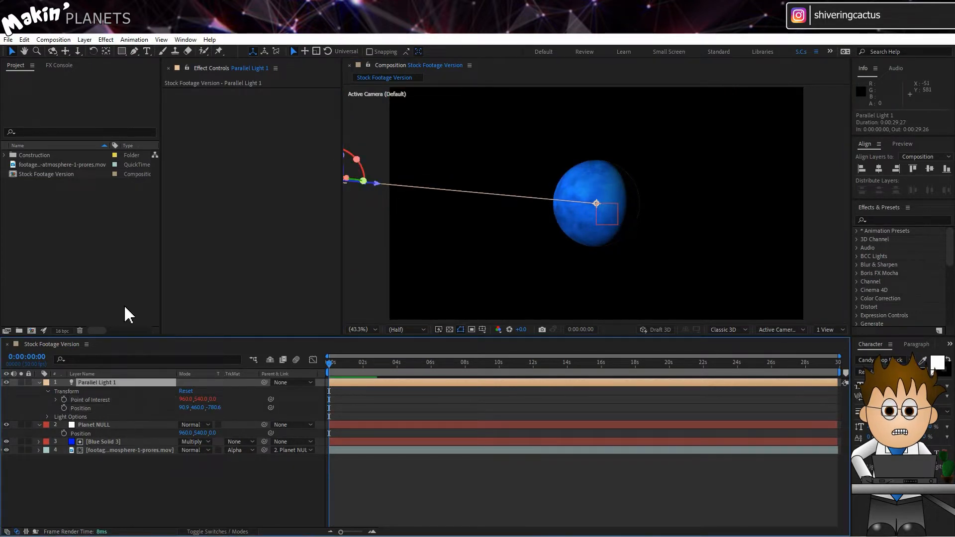
- Add a two-node camera with the 50mm preset
click(85, 39)
mouse_move(219, 51)
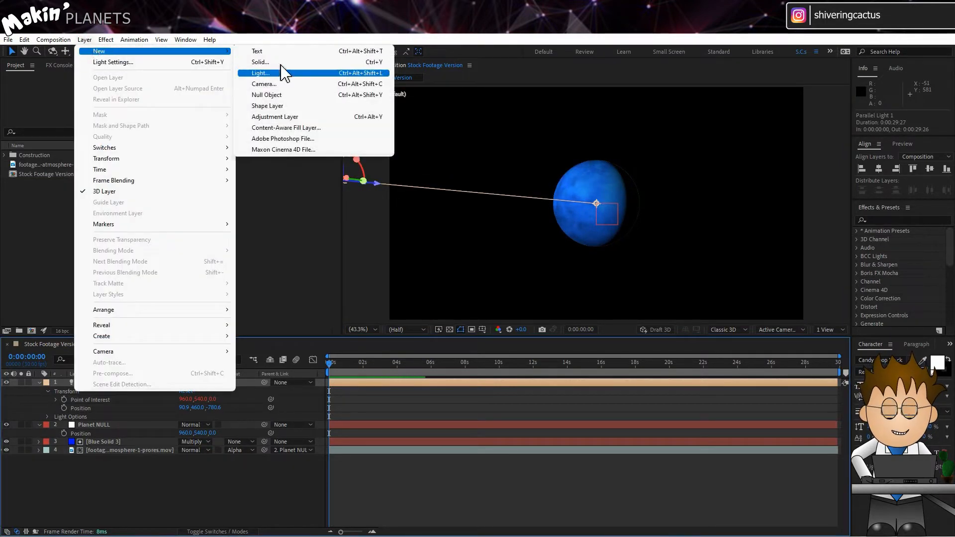
click(295, 84)
click(580, 392)
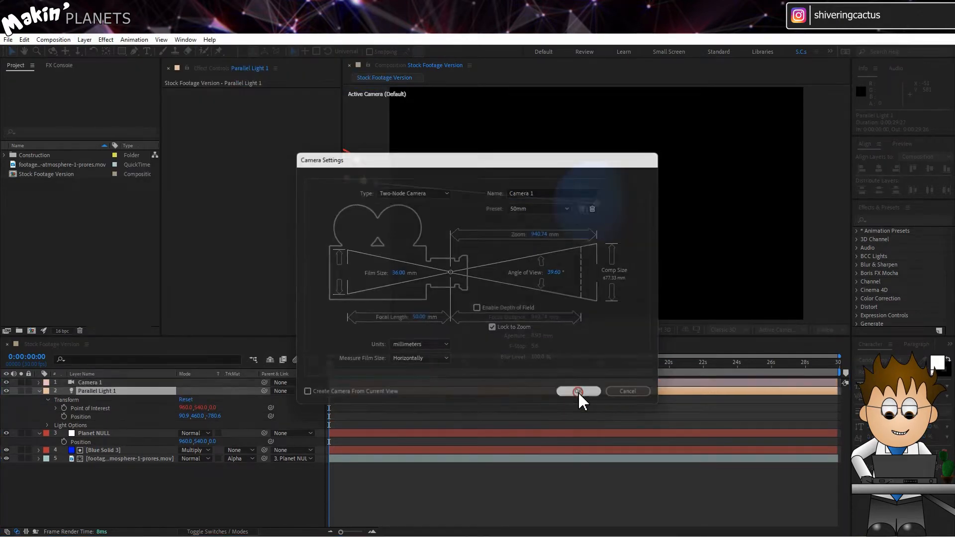
- Set the smoky atmosphere footage layer's auto-orientation to Orient Towards Camera
click(161, 460)
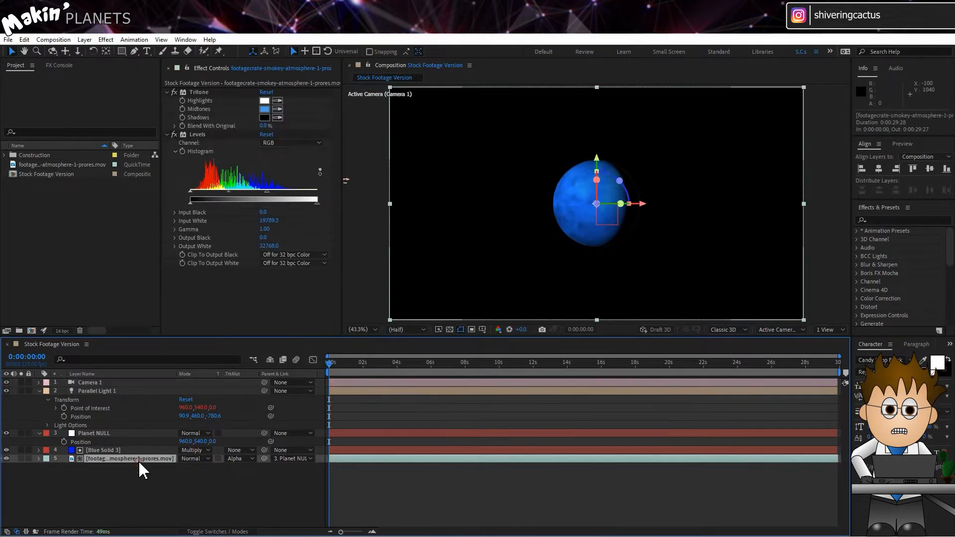
click(87, 41)
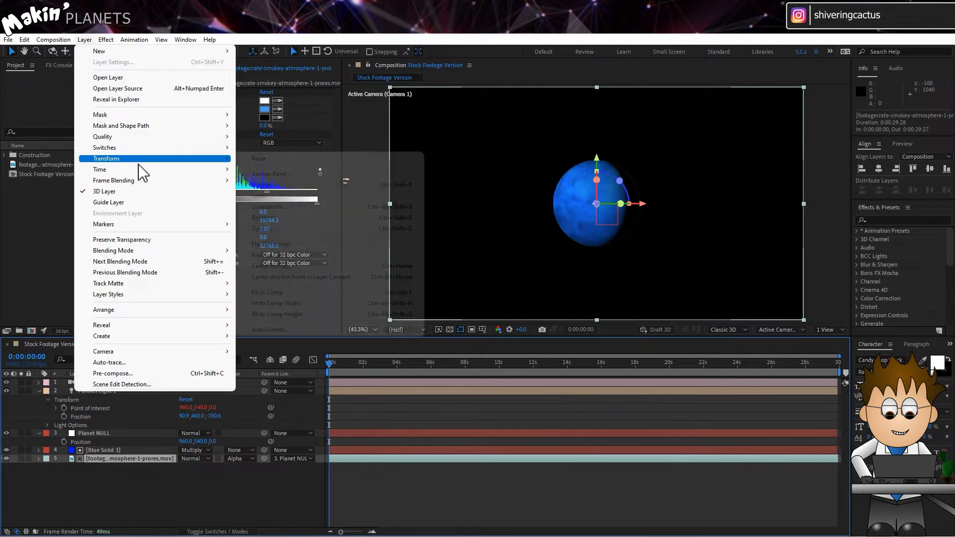
mouse_move(140, 159)
click(355, 330)
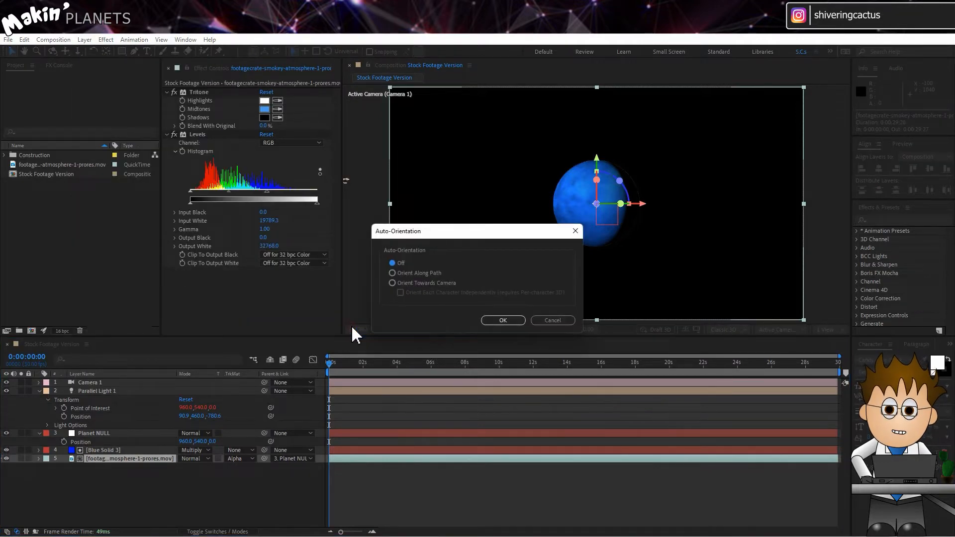
click(403, 283)
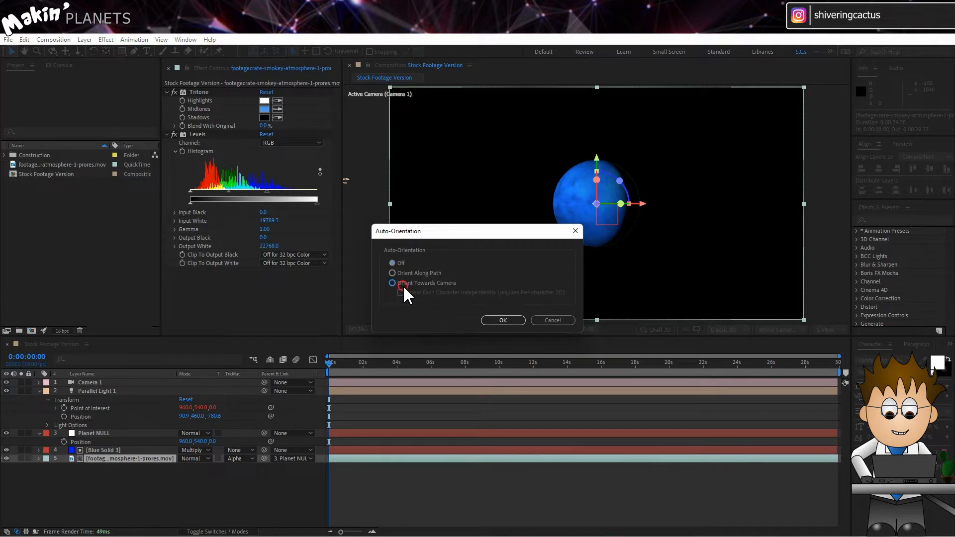
click(504, 321)
- Orbit, dolly and pan the camera to frame the planet larger, at about position 866.8, 379.3, -1409.9
click(53, 51)
drag(533, 198, 544, 147)
click(78, 51)
key(c)
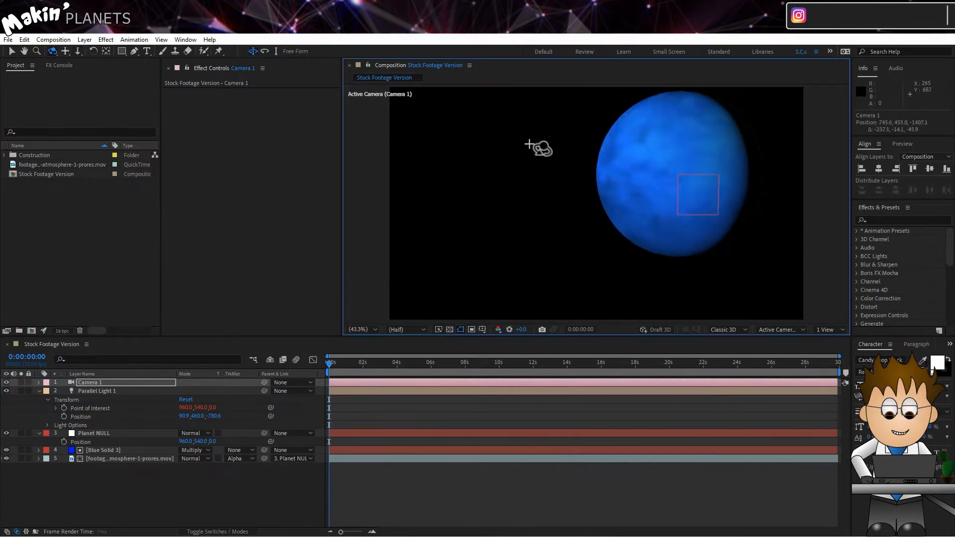
click(65, 51)
drag(486, 162, 424, 187)
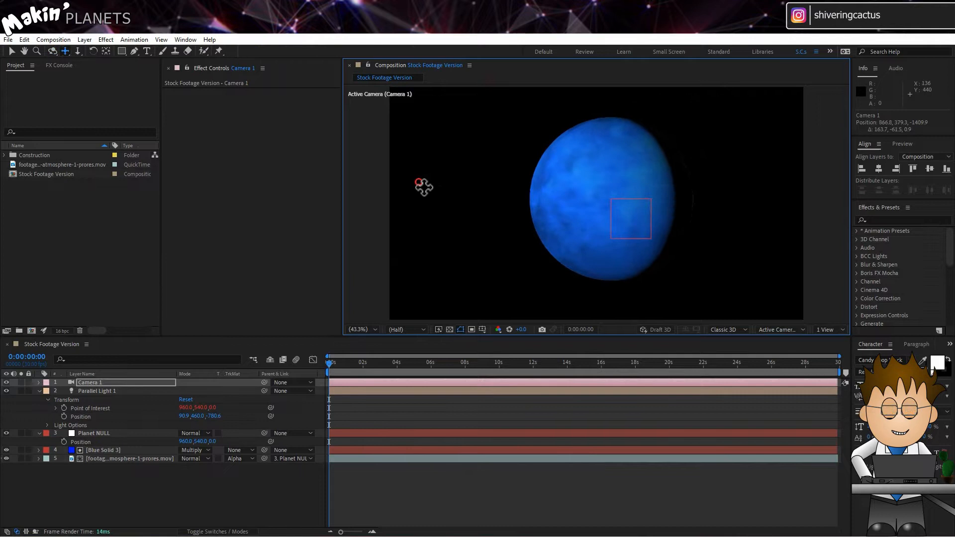
- Duplicate the blue solid layer that carries the VC Orb effect
click(126, 451)
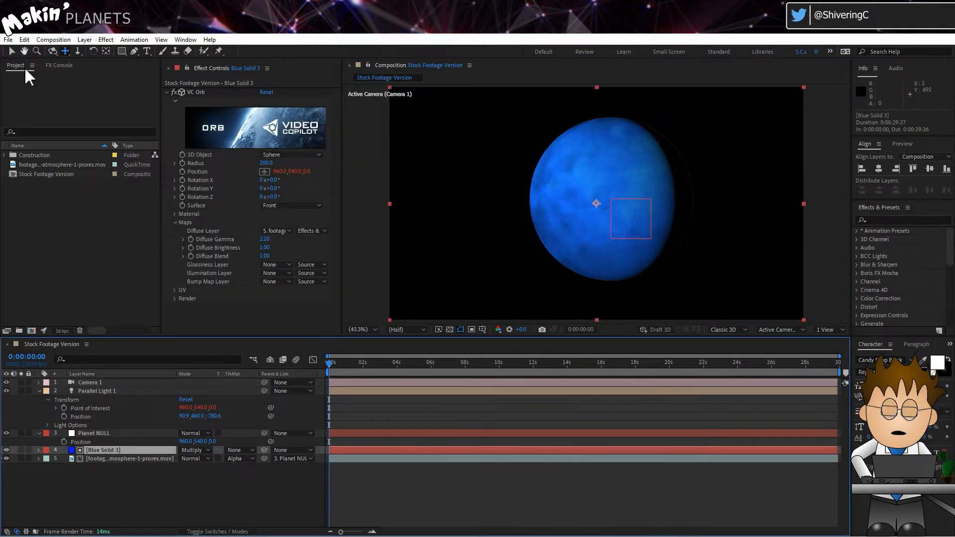
click(24, 39)
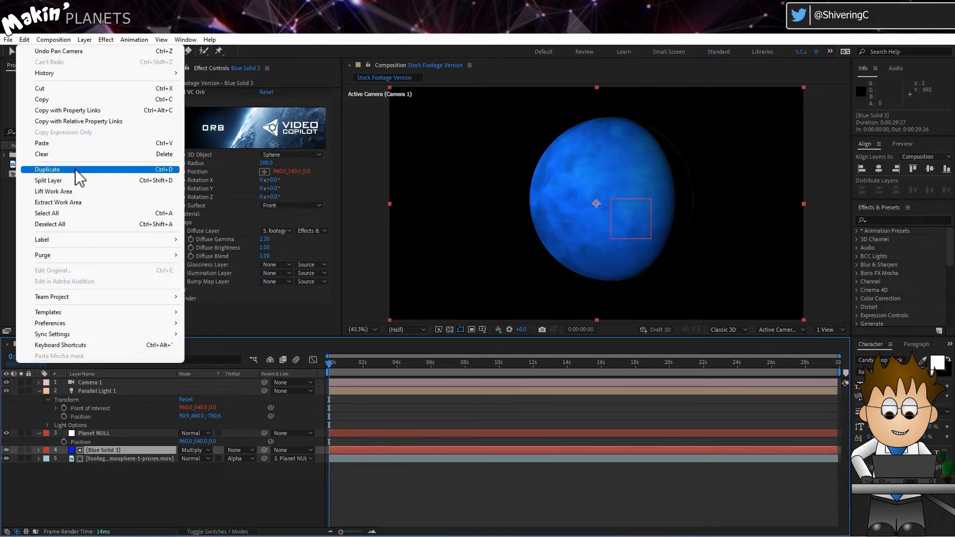
click(75, 170)
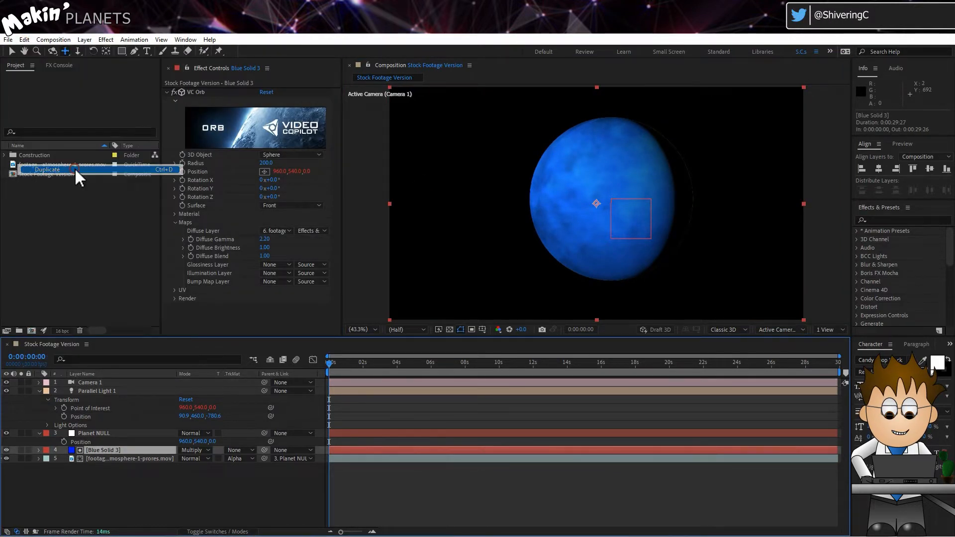
- On the duplicated orb, set the diffuse map layer to None and the material's Diffuse to 0
click(275, 232)
click(291, 244)
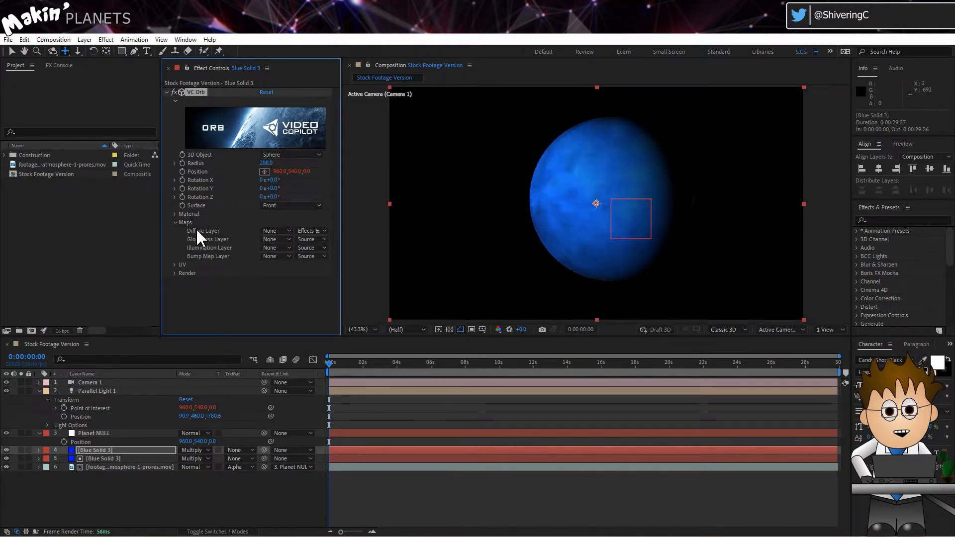
click(175, 214)
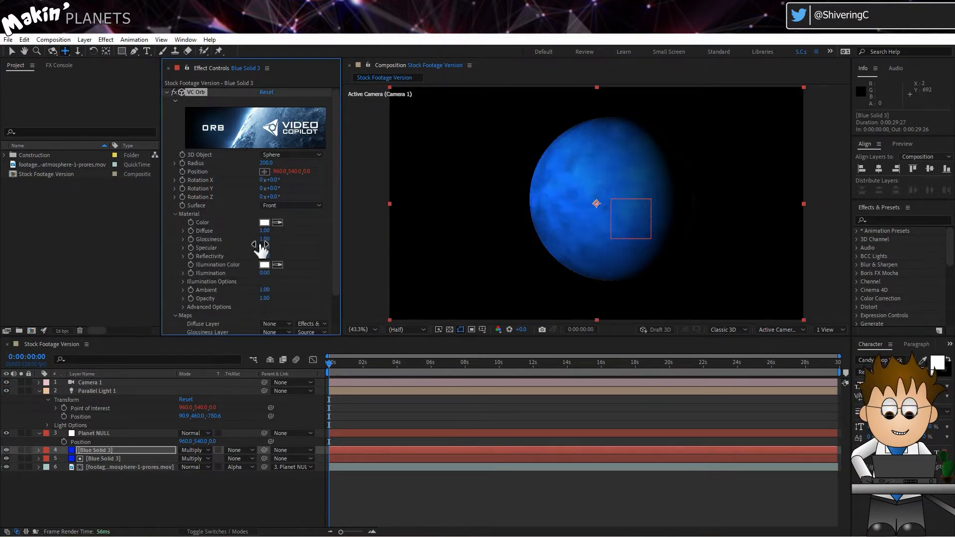
click(264, 230)
key(Return)
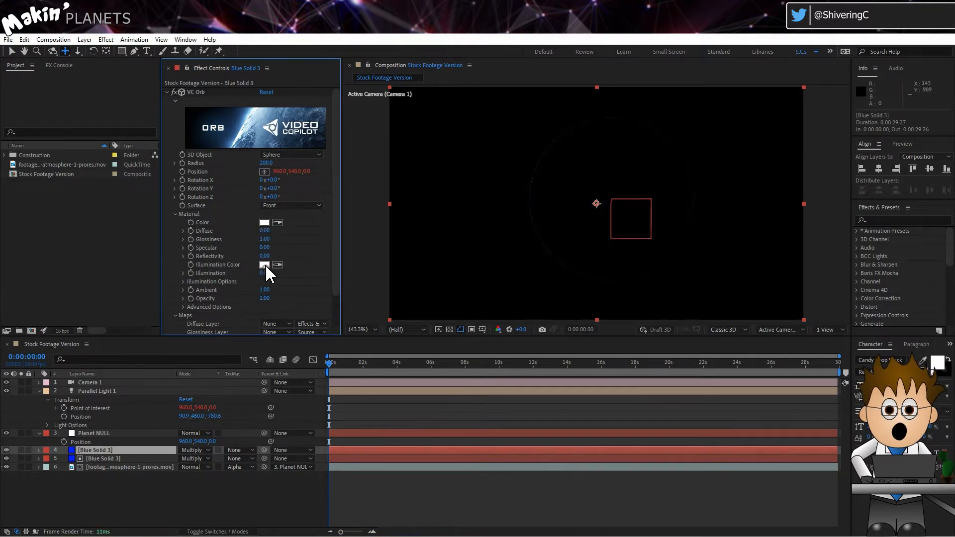
- Set the duplicated orb's Illumination Color to 4C9AEB and its Illumination to 0.8
click(265, 265)
key(ctrl+v)
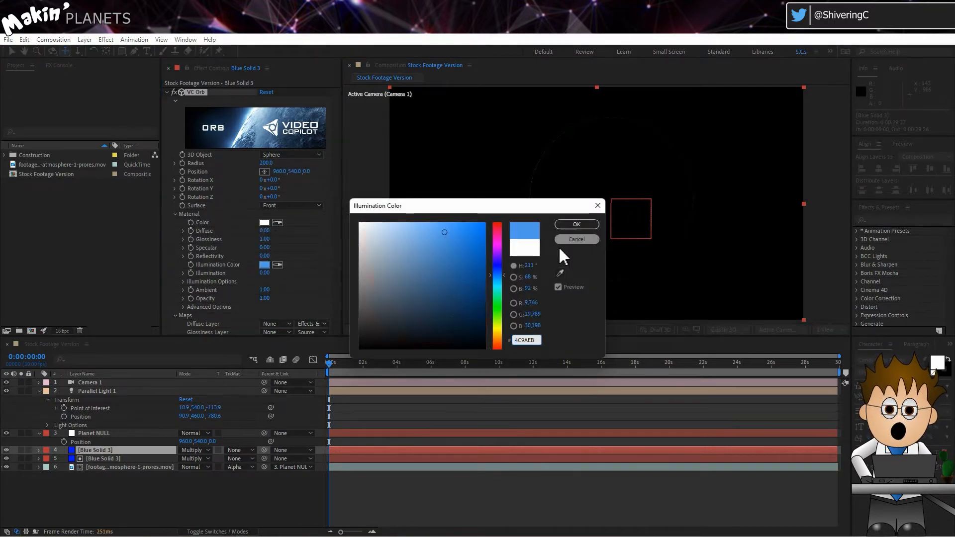
click(585, 224)
click(266, 274)
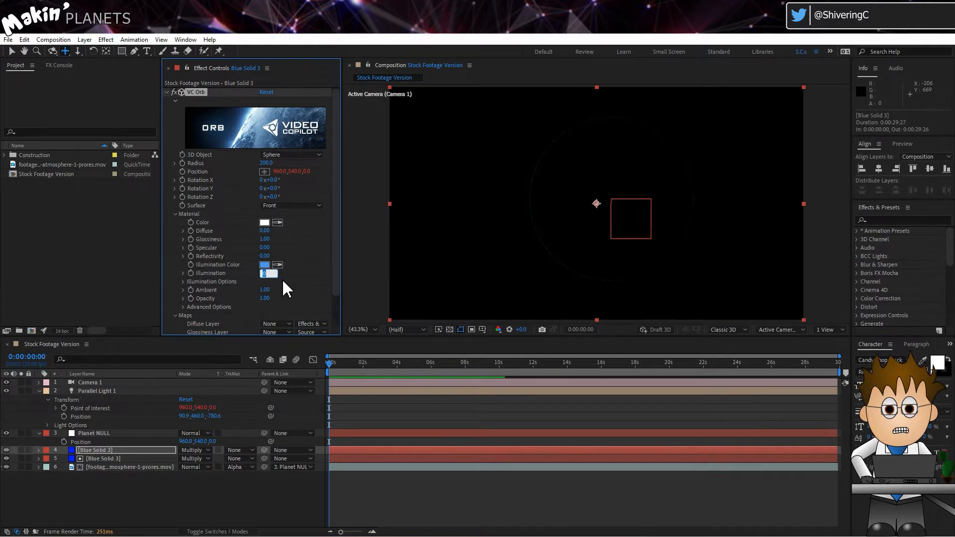
key(Return)
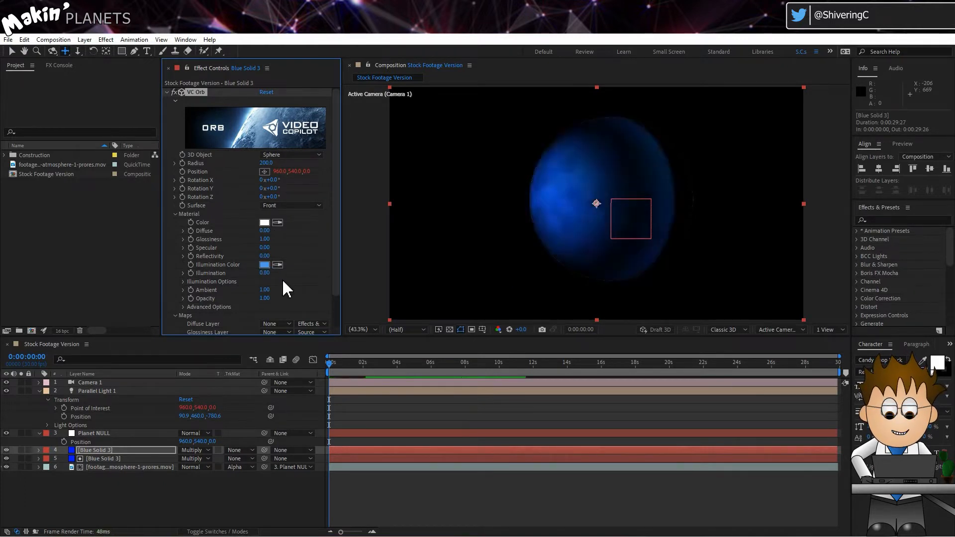
- In the duplicated orb's Illumination Options, set Fresnel to 1 and Fresnel Bias to 1.7
click(183, 282)
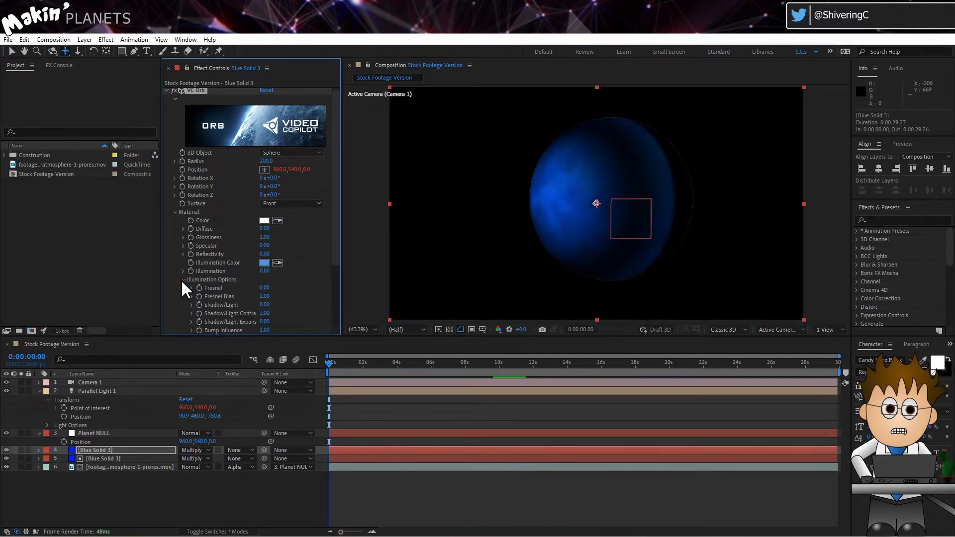
click(264, 288)
text(1)
key(Return)
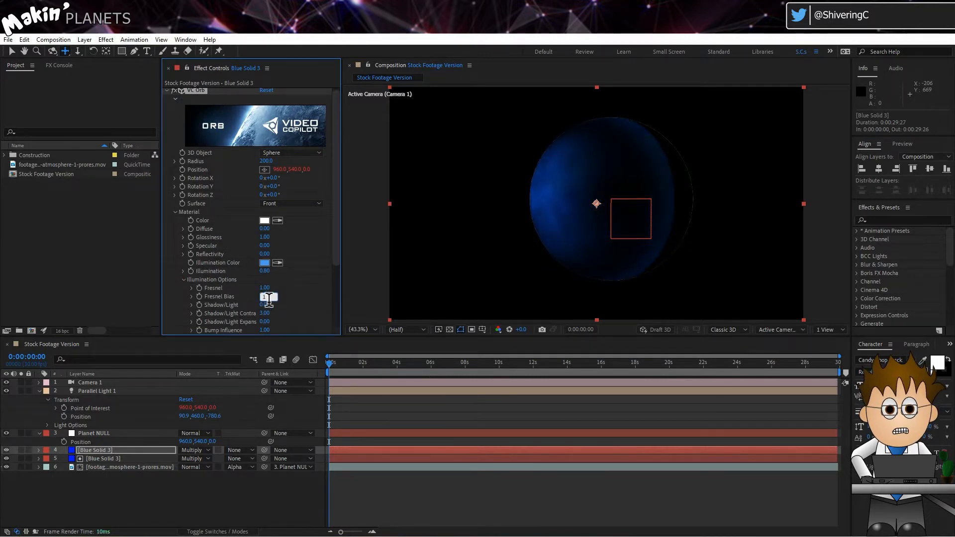
click(270, 298)
text(1.7)
key(Return)
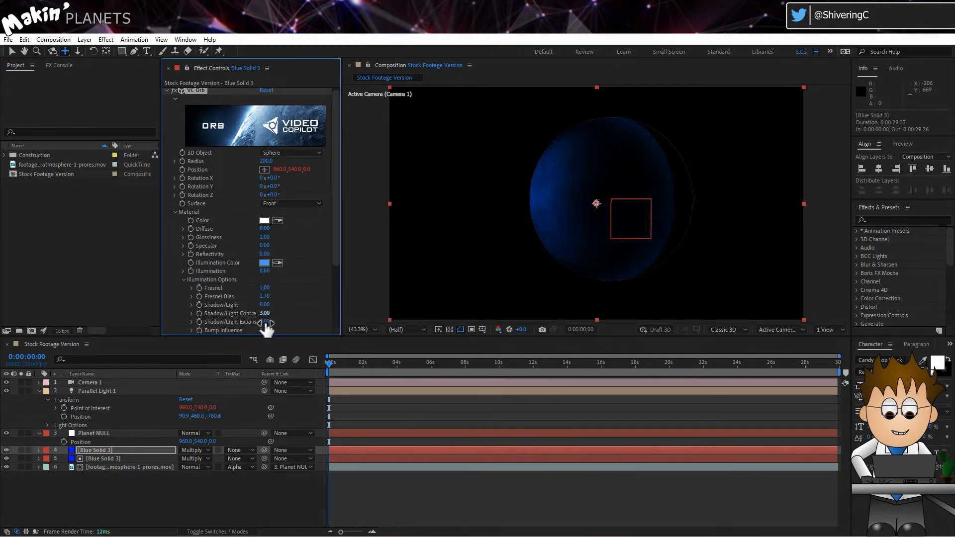
- Set the duplicated orb's Shadow/Light to 1 and its Shadow/Light Contrast to 1
key(Return)
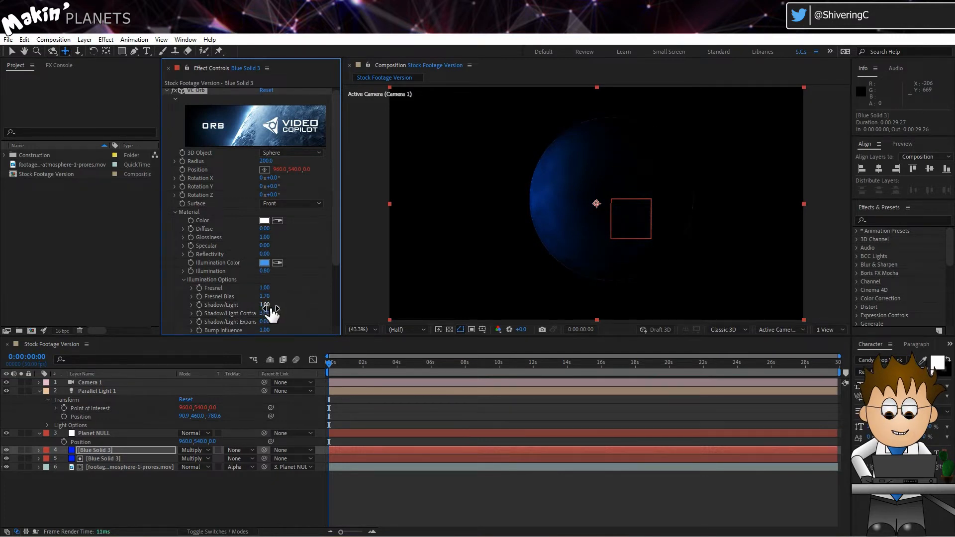
scroll(225, 272, down, 2)
click(264, 293)
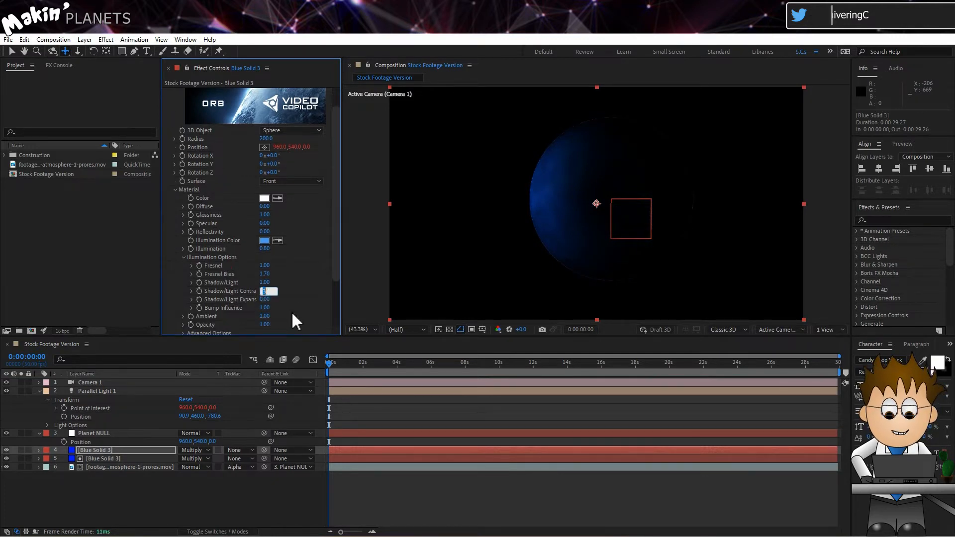
text(1)
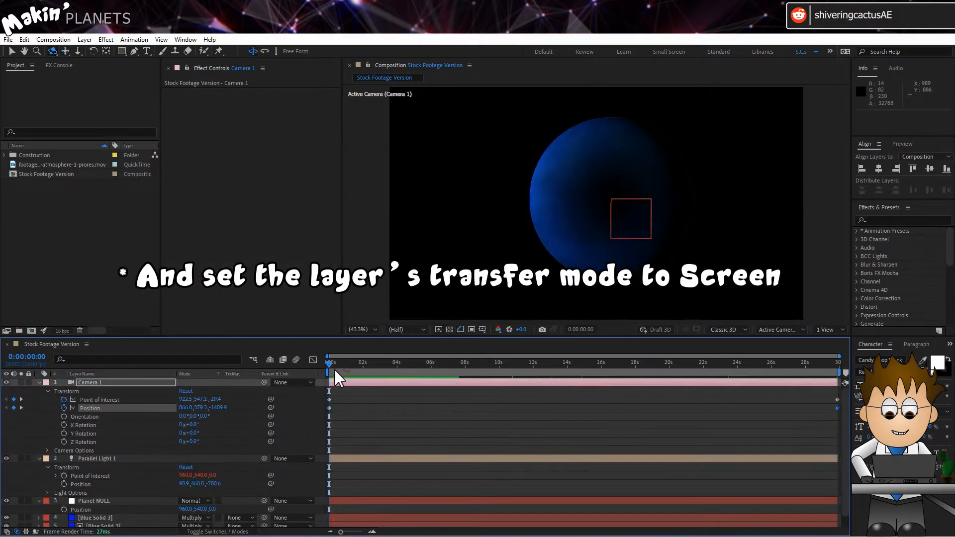
- Set the duplicated orb layer's blending mode to Screen and preview the planet
click(198, 518)
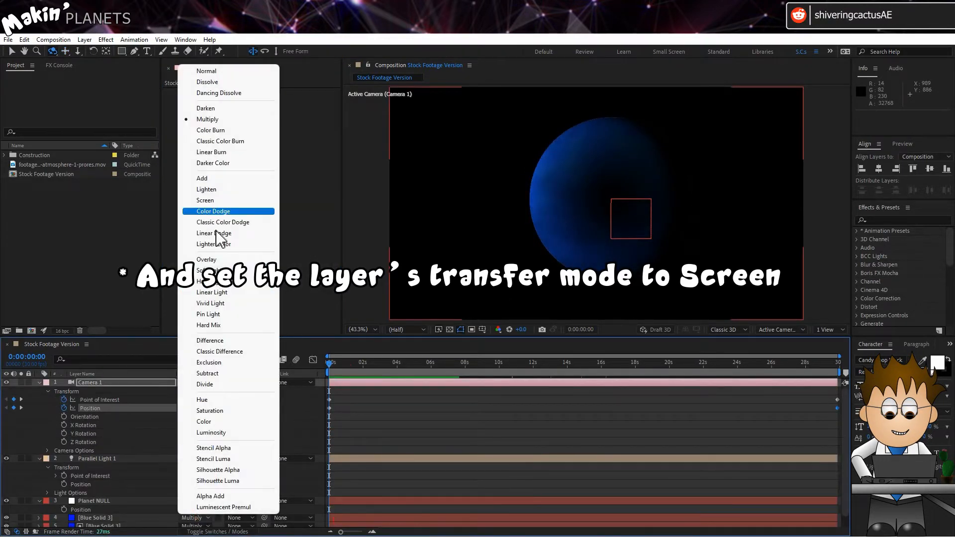
click(224, 202)
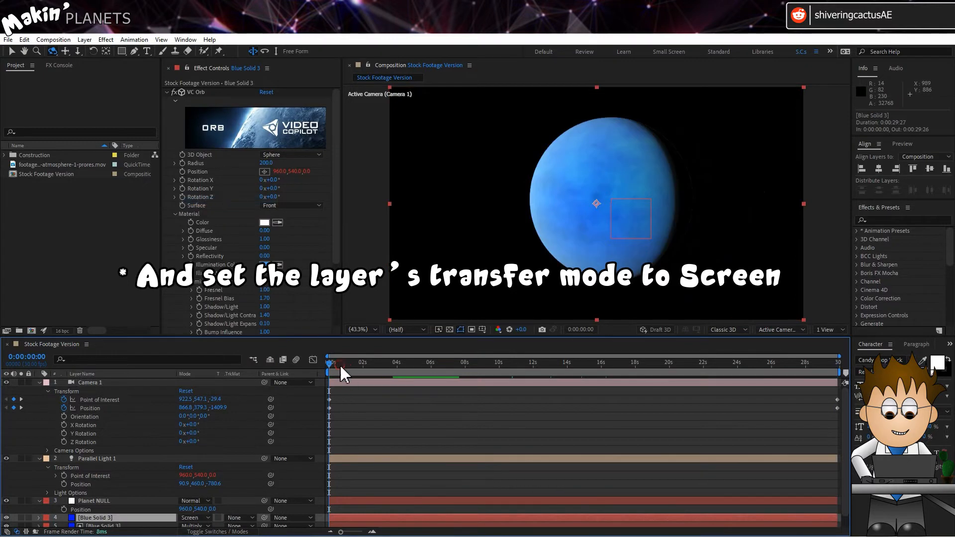
key(space)
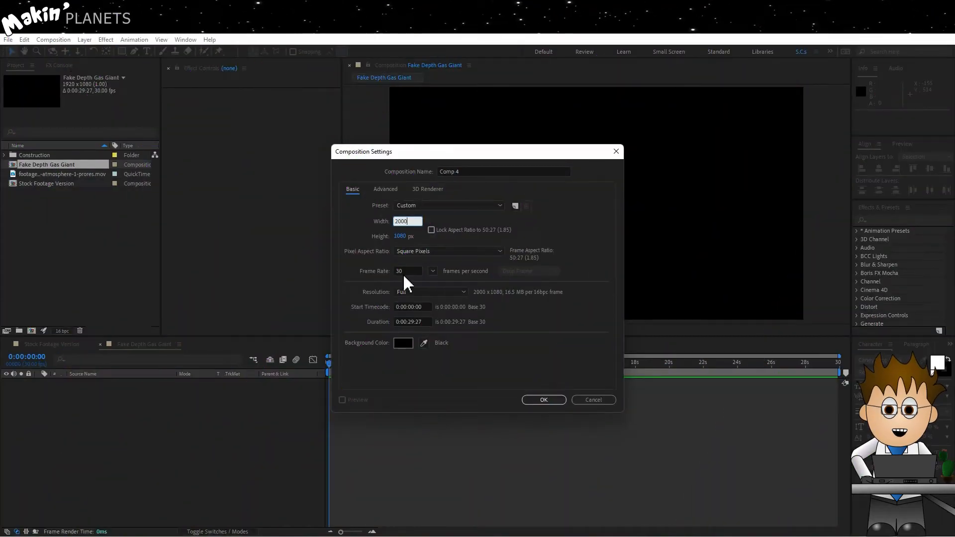
- Create the 2000 px wide composition with a height of 1000 px and the name Texture comp
click(399, 237)
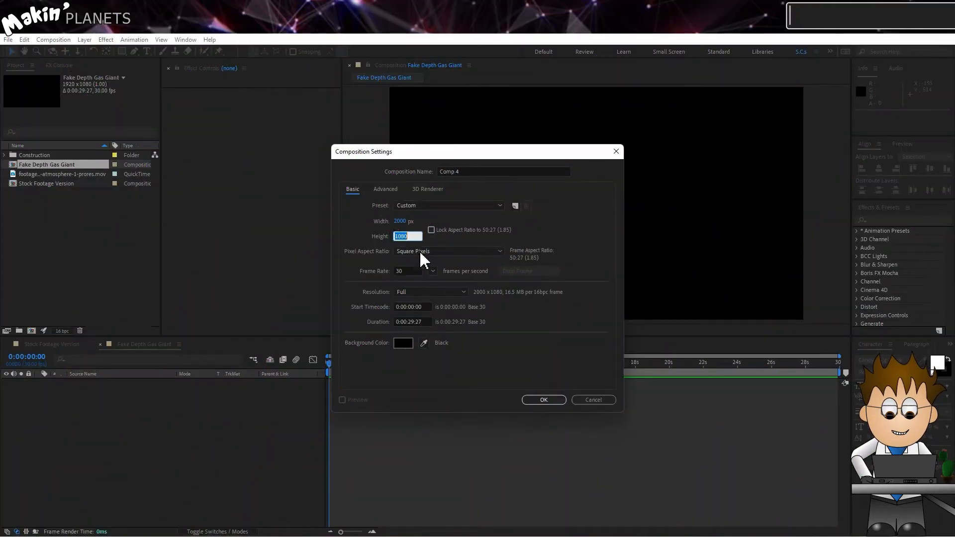
text(1000)
drag(470, 172, 368, 181)
text(Texture comp)
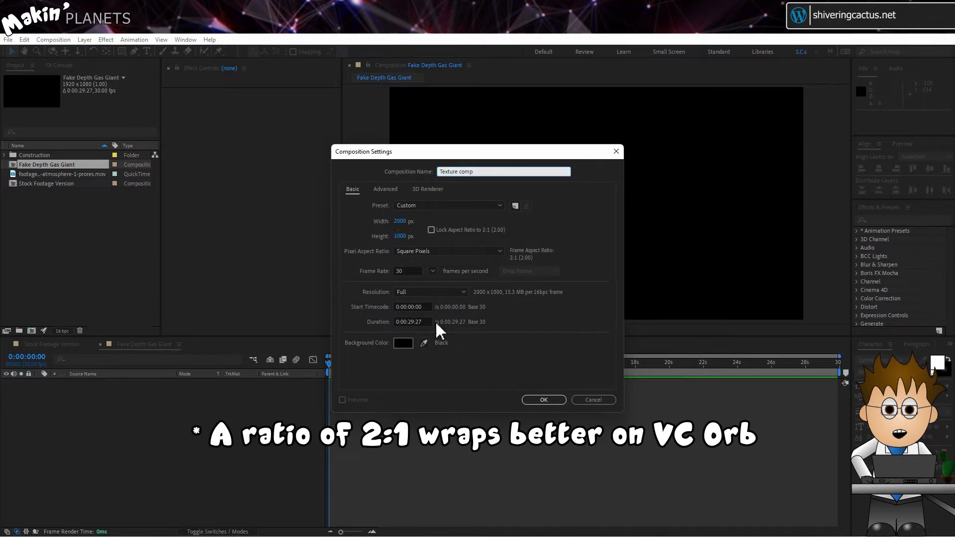
click(544, 400)
- Add a comp-sized solid in gray 999999 to Texture comp
click(86, 39)
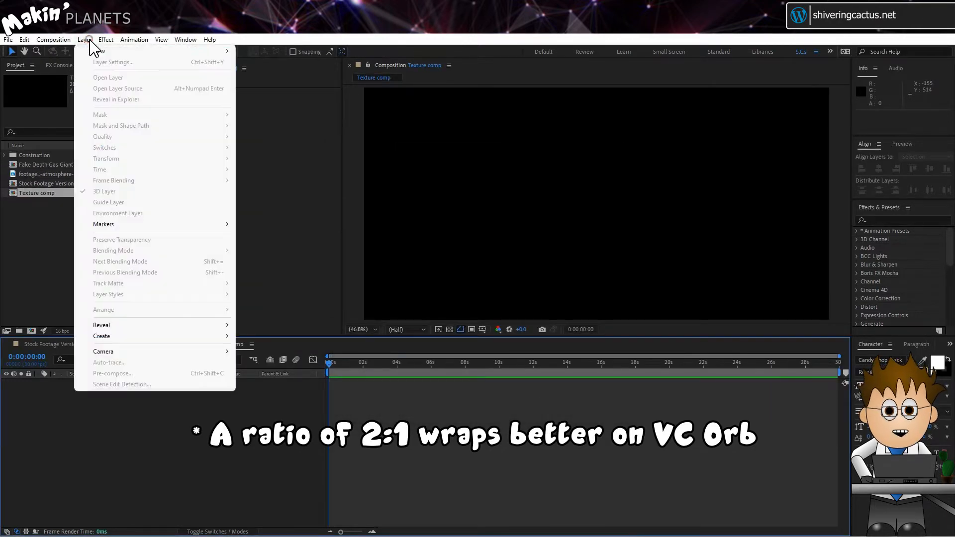
mouse_move(98, 52)
click(260, 63)
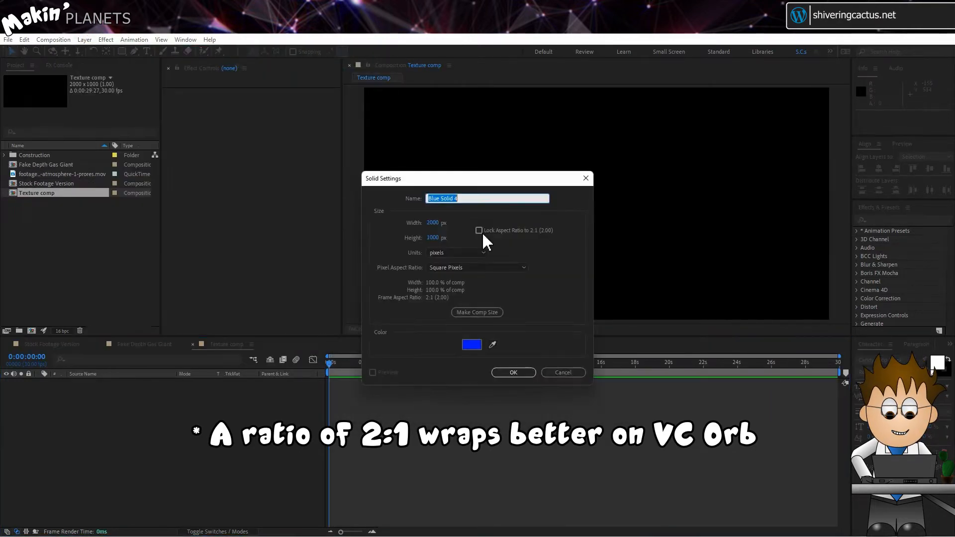
click(477, 313)
click(473, 345)
mouse_move(481, 353)
mouse_down()
mouse_move(394, 288)
mouse_move(335, 278)
mouse_up()
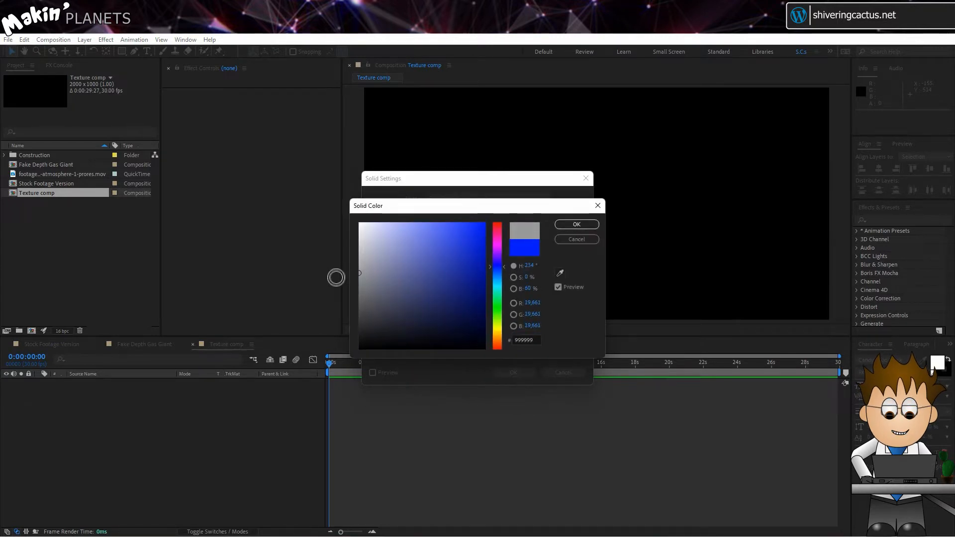
click(576, 225)
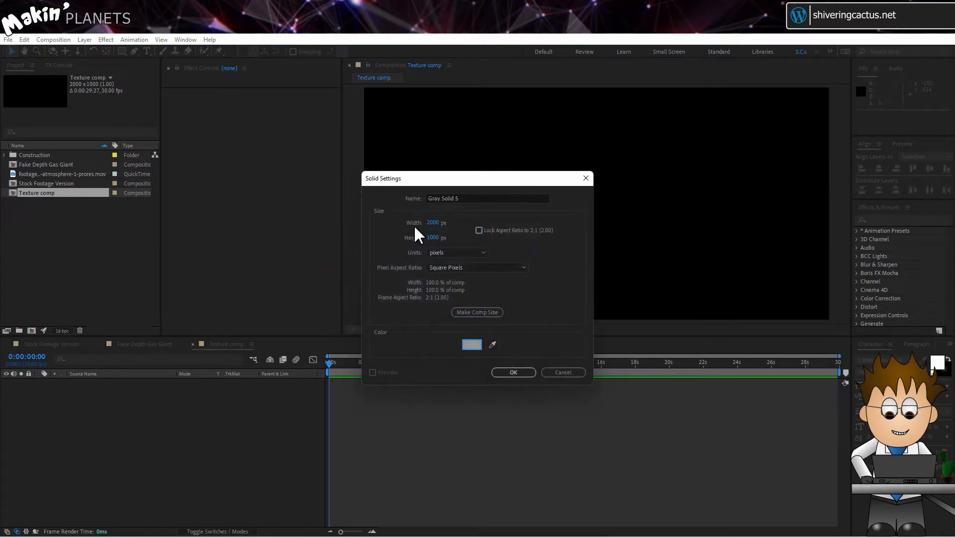
click(514, 373)
- Apply the Fractal Noise effect to the gray solid
click(105, 39)
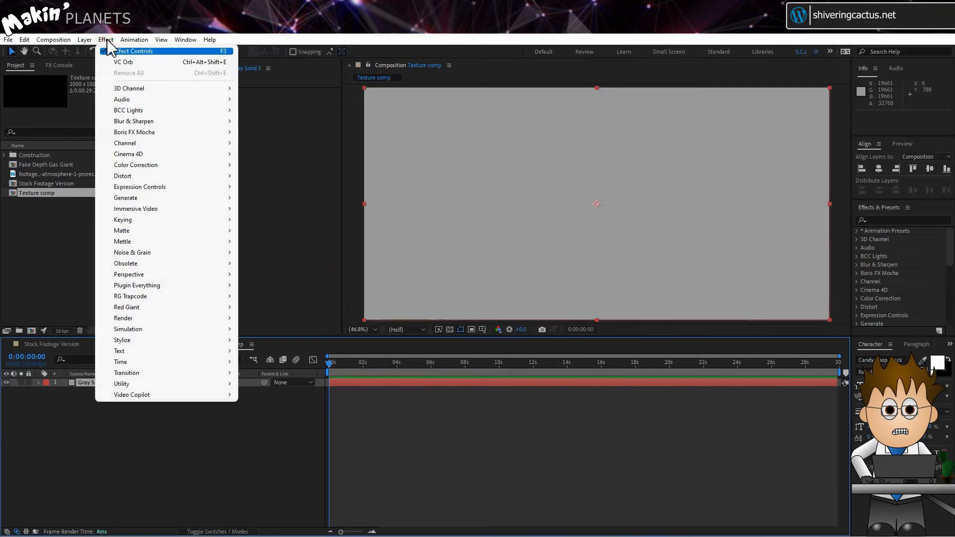
mouse_move(183, 259)
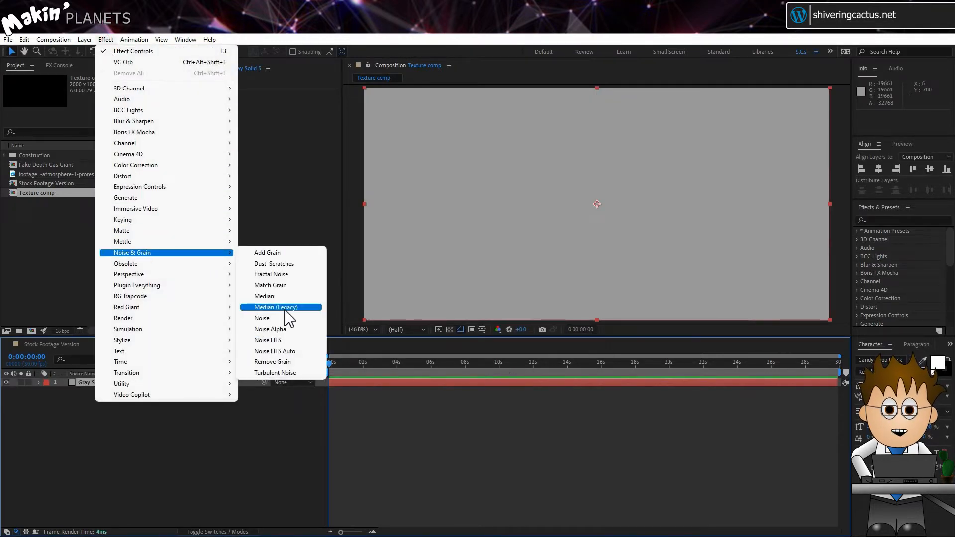
click(279, 275)
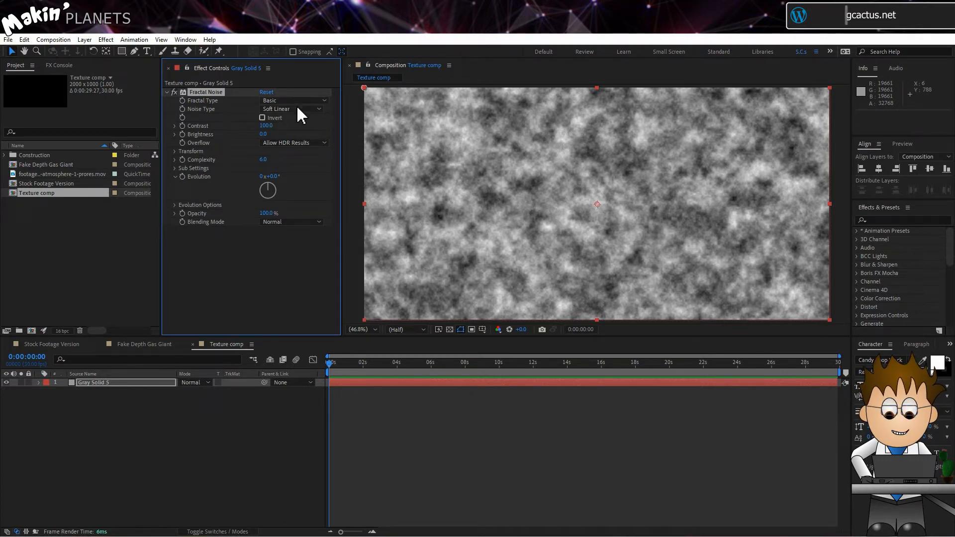
- Set the noise's Brightness to -10, turn off Uniform Scaling and set Scale Height to 33
text(-10)
key(Return)
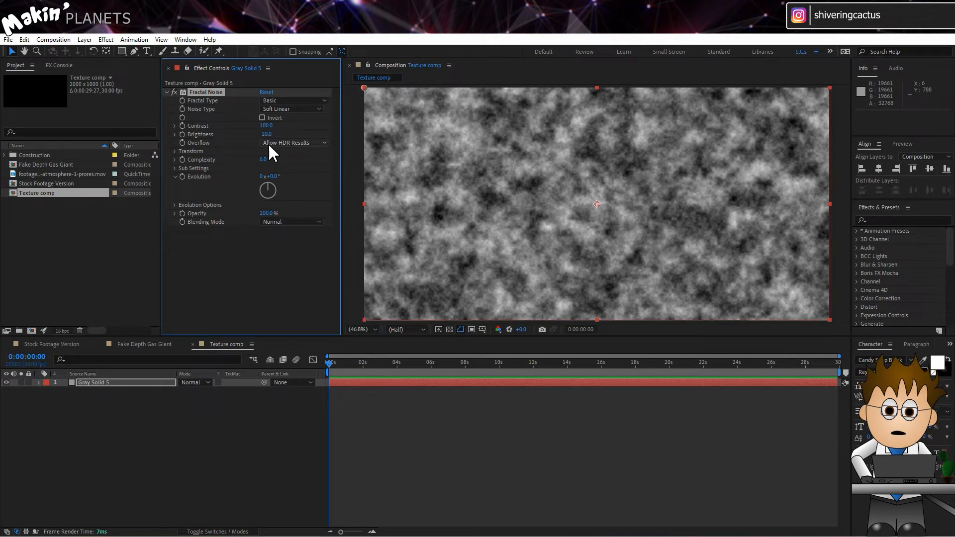
click(175, 152)
click(262, 168)
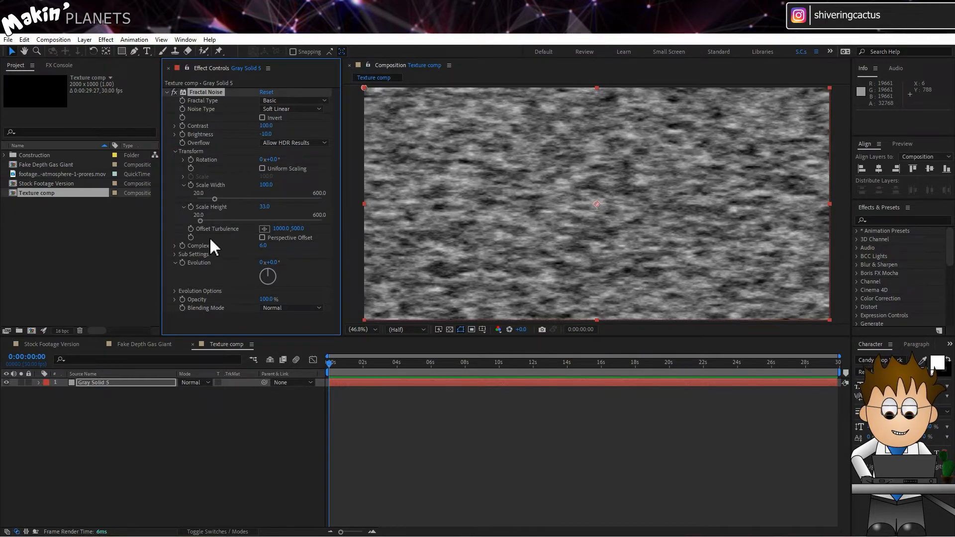
- Drive the noise's Offset Turbulence with the expression [time*30,0] and preview the motion
alt+click(191, 229)
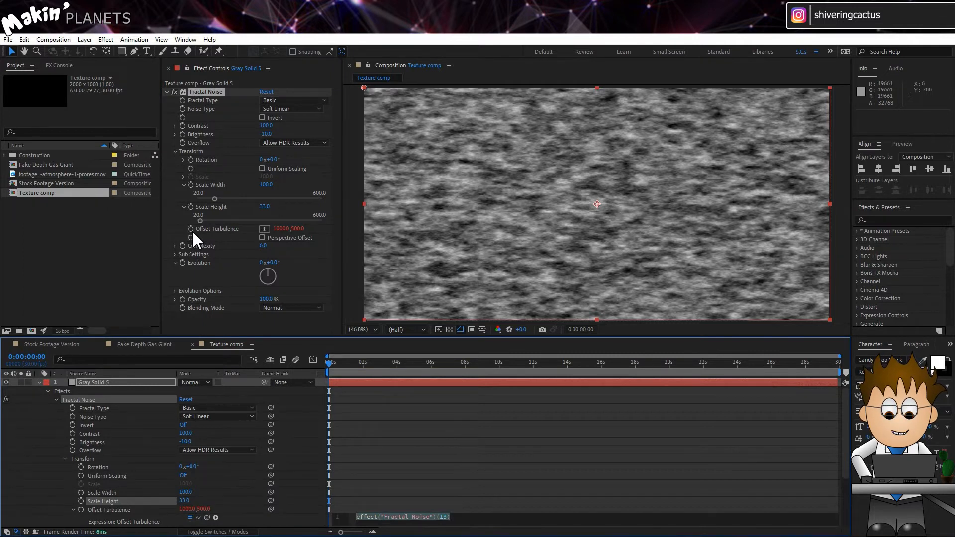
key(BackSpace)
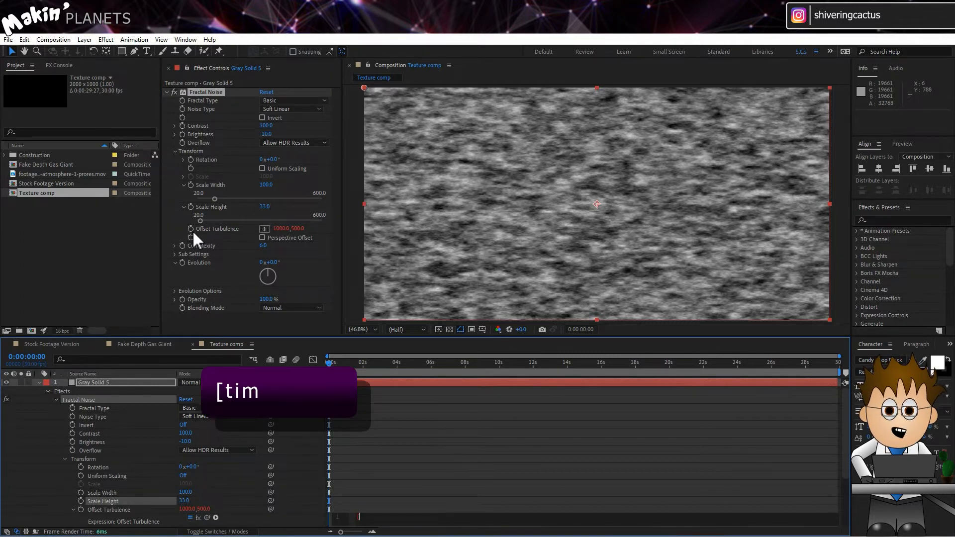
text([time*30,0)
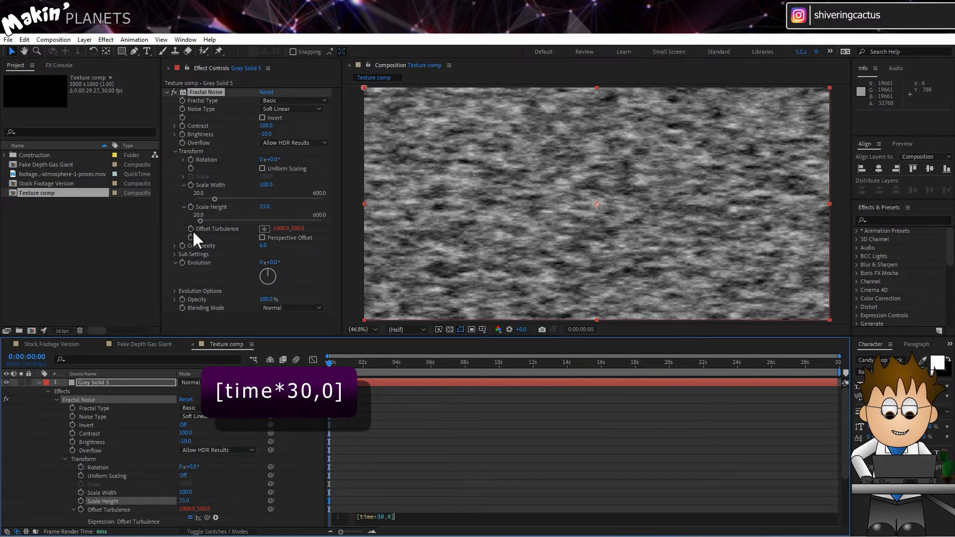
click(60, 507)
key(space)
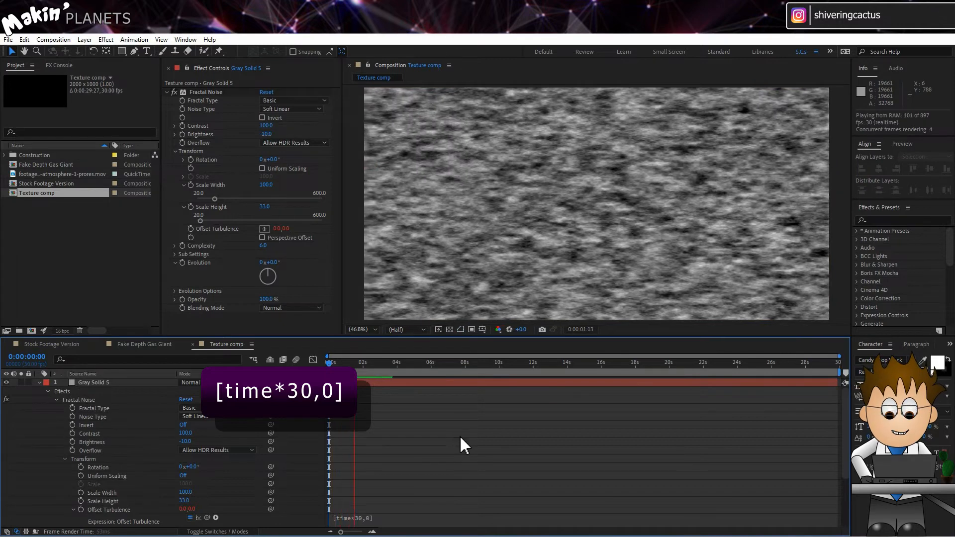
key(space)
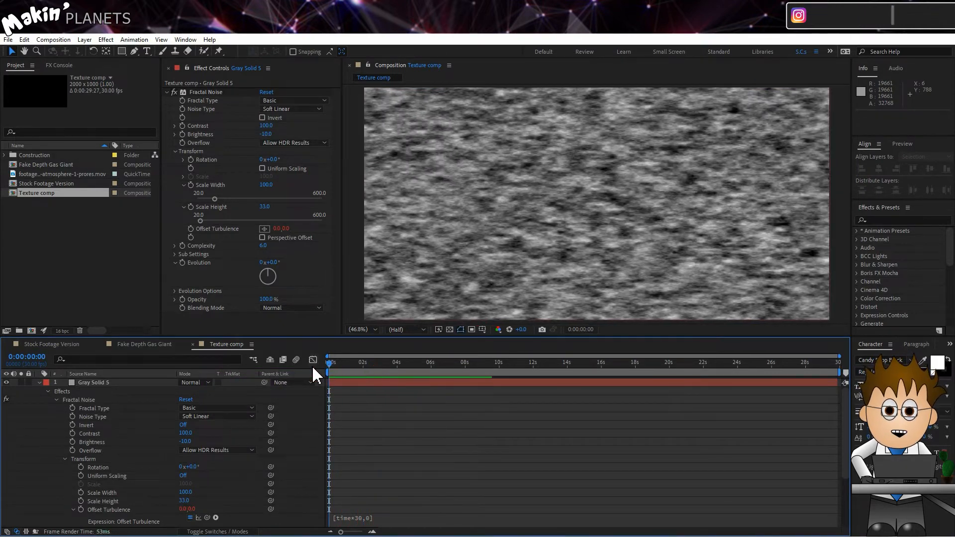
- Drive the noise's Evolution with the expression time*100 and preview the animation
alt+click(182, 263)
text(time*100)
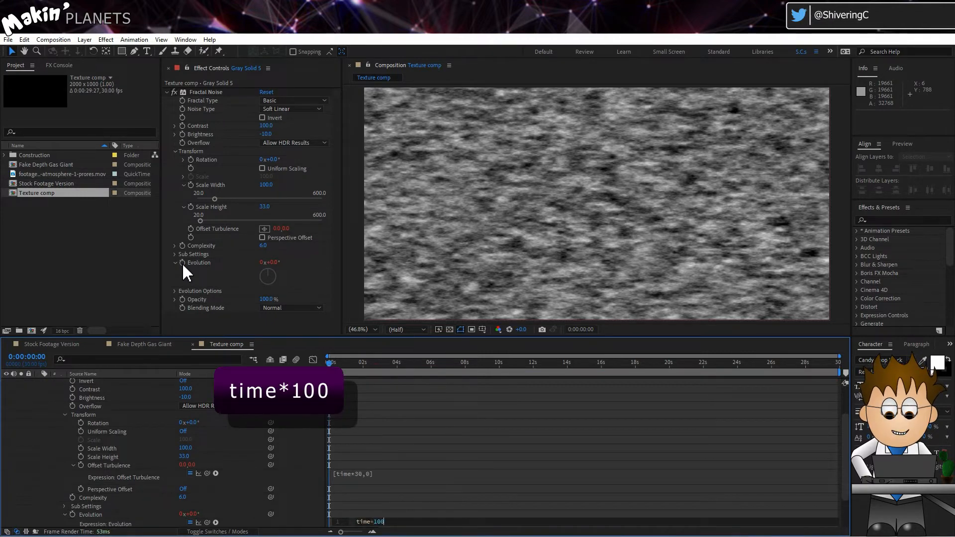
click(48, 448)
key(space)
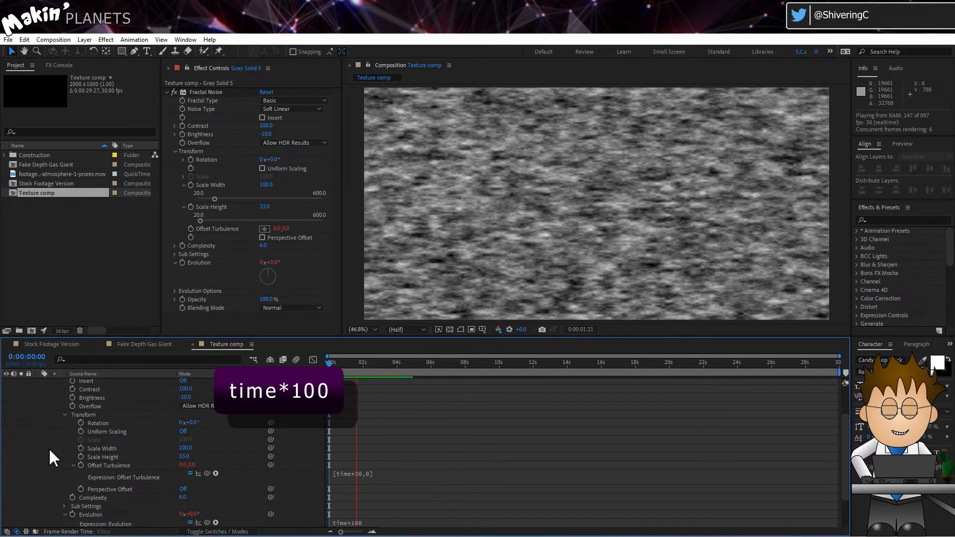
key(space)
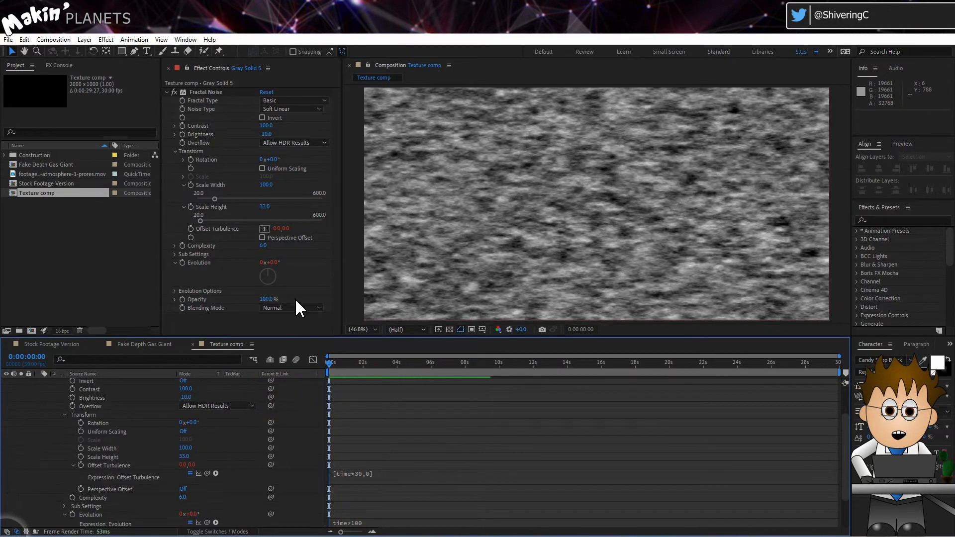
- Set the Fractal Noise effect's Blending Mode to Overlay
click(310, 308)
click(322, 379)
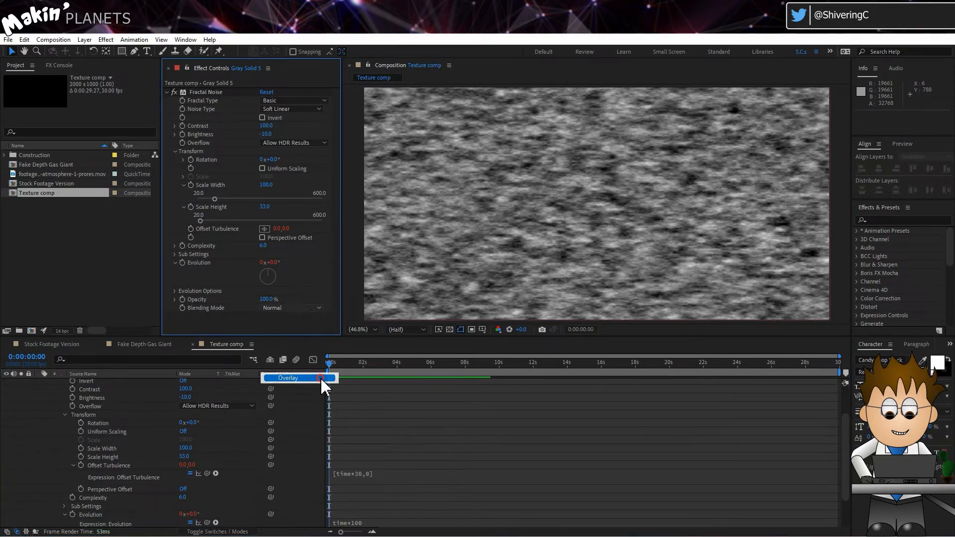
scroll(128, 408, up, 3)
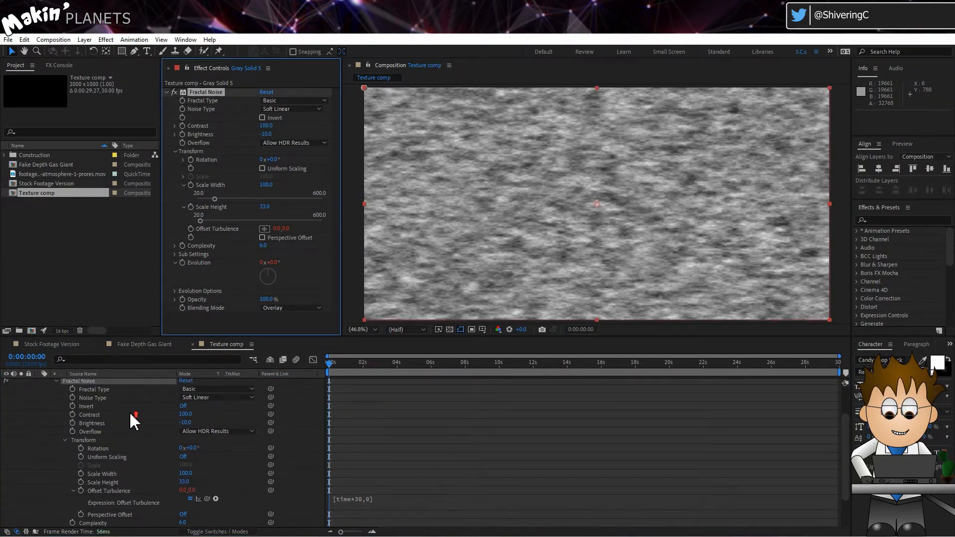
- Apply the Tritone effect to the gray solid and set its Midtones color to 4C9AEB
click(116, 383)
click(106, 39)
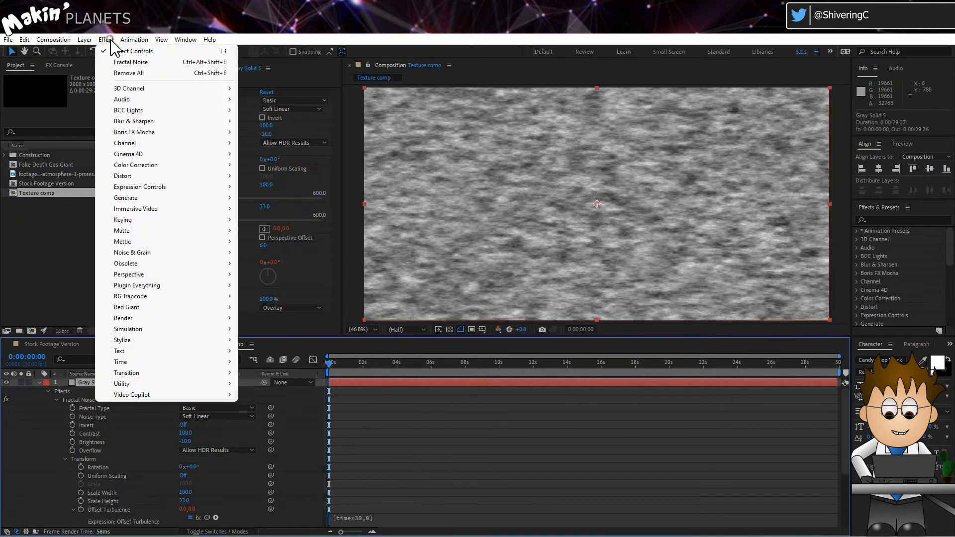
mouse_move(149, 165)
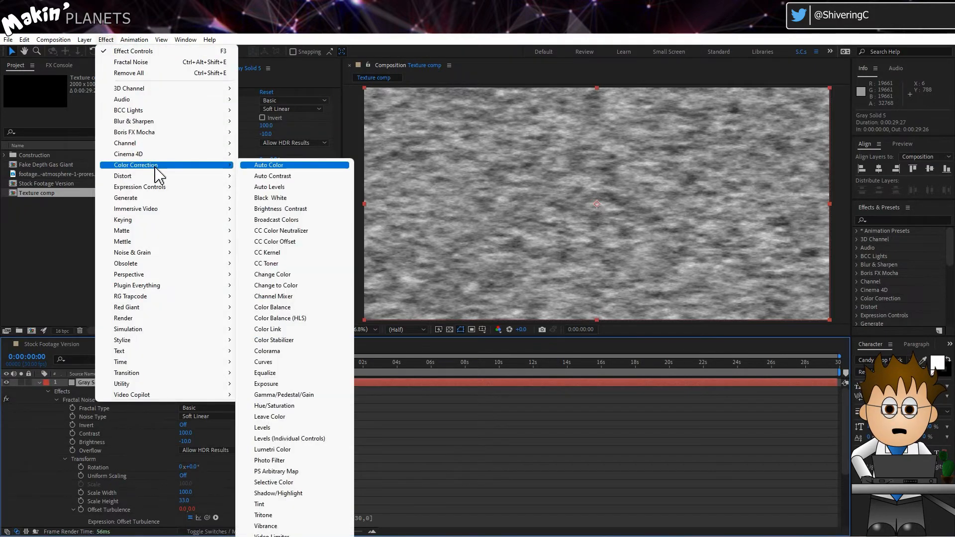
click(313, 516)
click(264, 314)
key(ctrl+v)
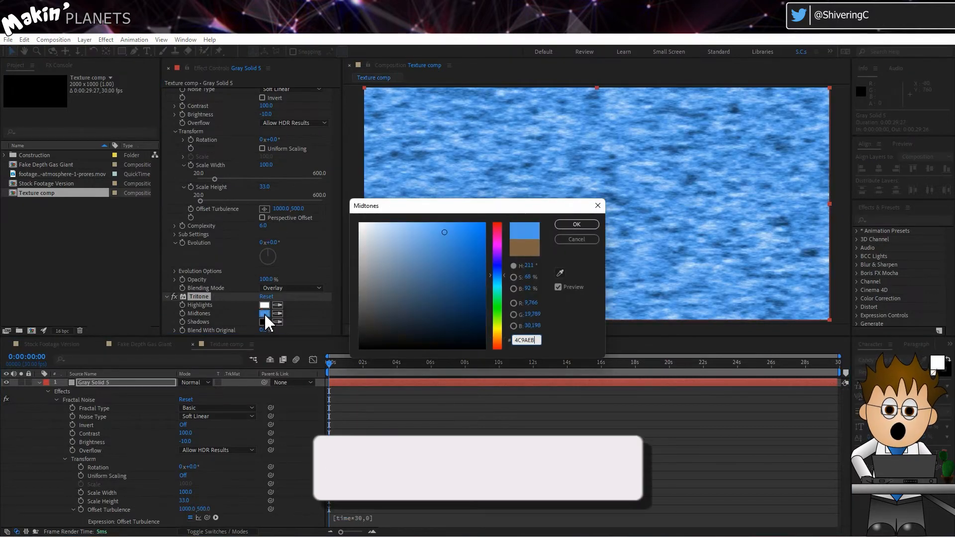
click(574, 226)
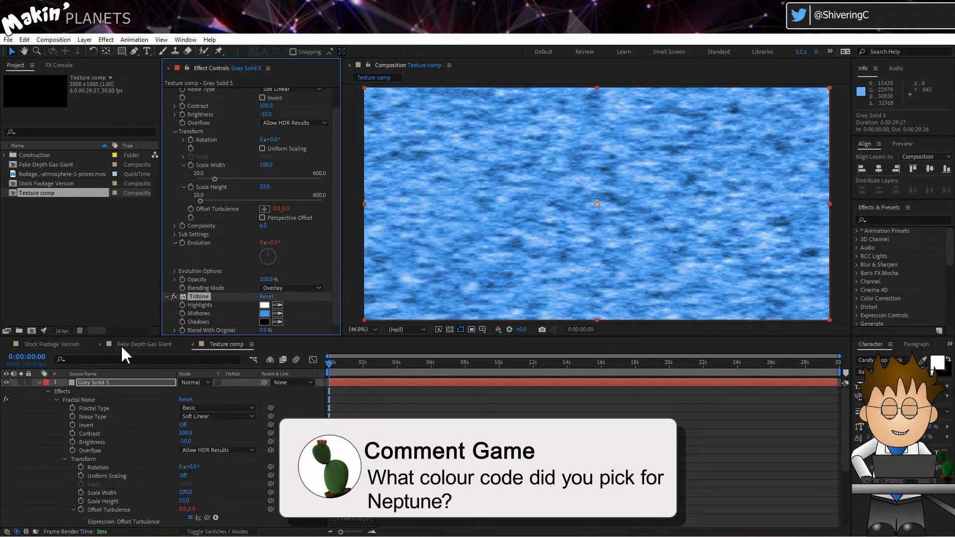
- In the Fake Depth Gas Giant composition, add a null object named Planet NULL and reveal its Position
click(123, 347)
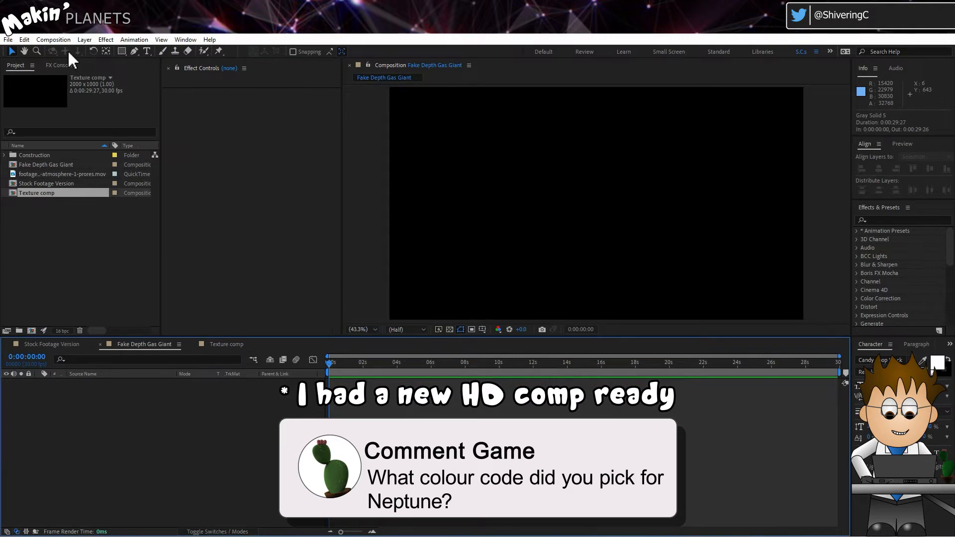
click(84, 40)
mouse_move(142, 52)
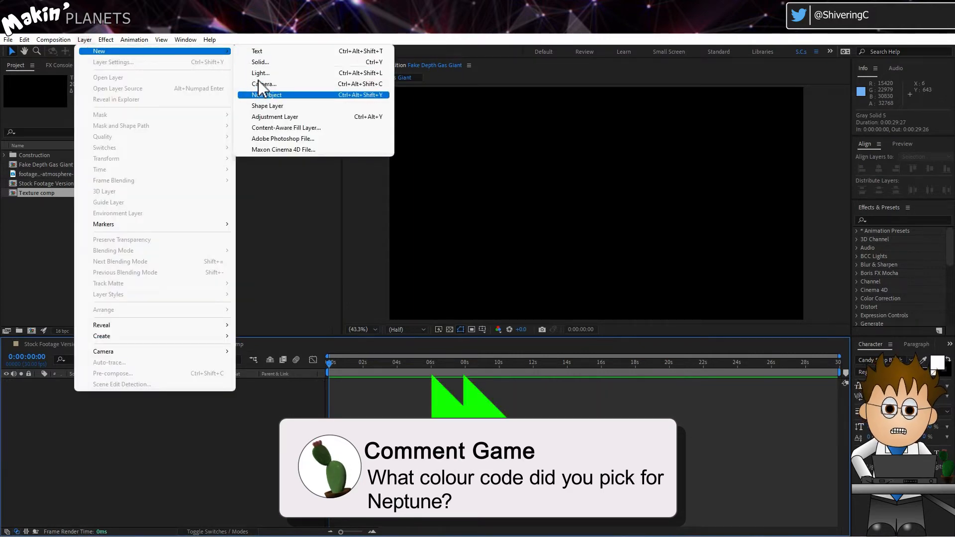
click(263, 95)
key(Return)
text(Planet NULL)
key(Return)
key(p)
- Add a solid in color 0054FF and rename its layer Orb
click(83, 41)
mouse_move(125, 52)
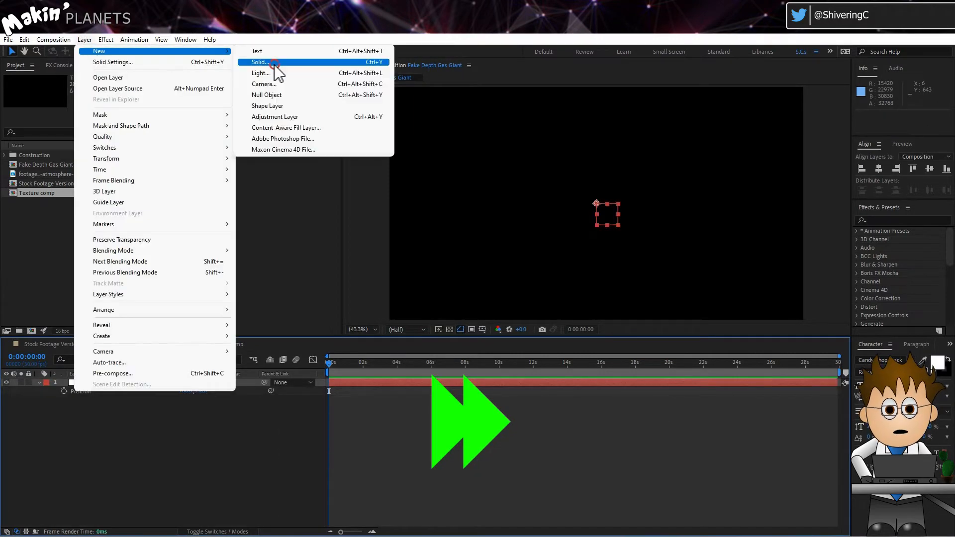
click(273, 63)
click(467, 342)
text(0054FF)
click(574, 224)
click(513, 373)
key(Return)
text(Orb)
key(Return)
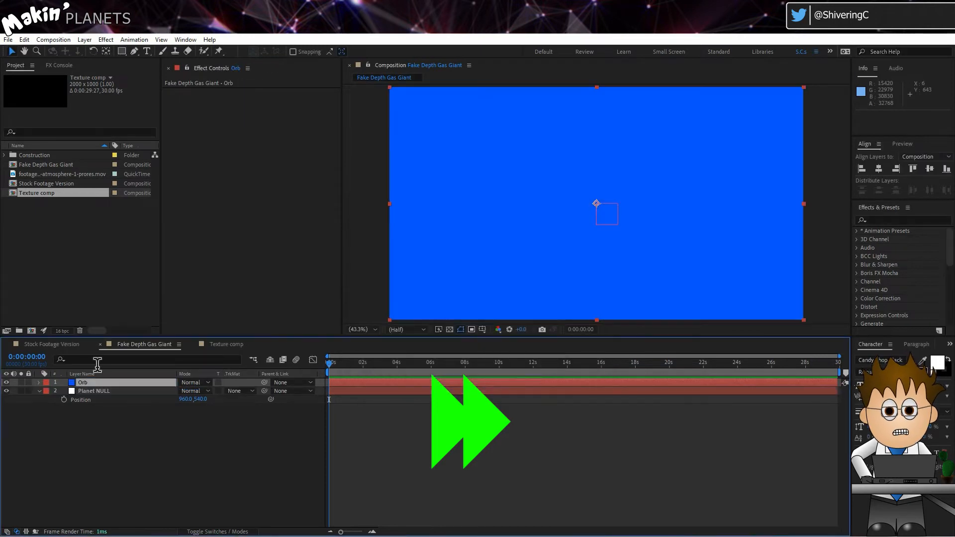
- Move the Orb layer below Planet NULL and apply the VC Orb effect to it
drag(97, 383, 131, 403)
click(105, 39)
mouse_move(165, 394)
click(297, 449)
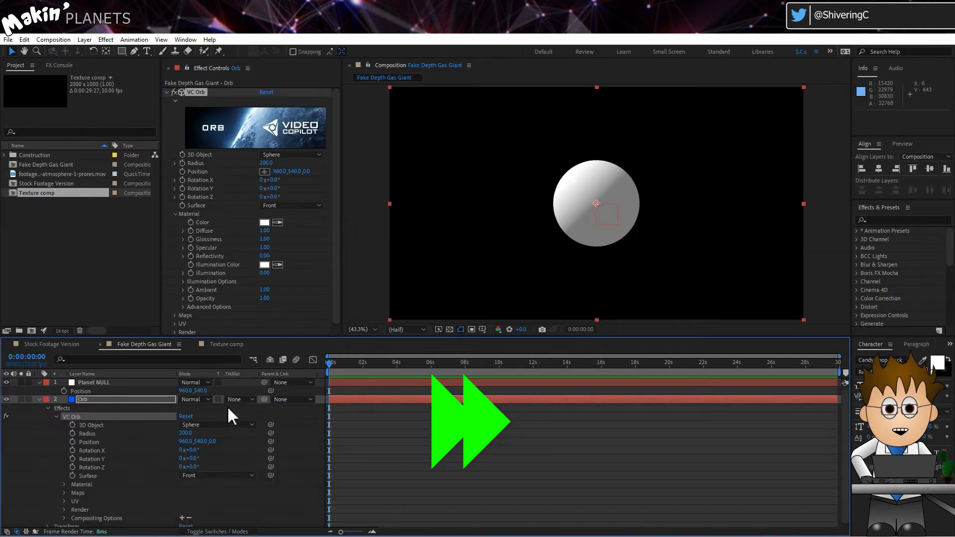
- Link the VC Orb position to Planet NULL's position and add Texture comp beneath the Orb layer
click(210, 460)
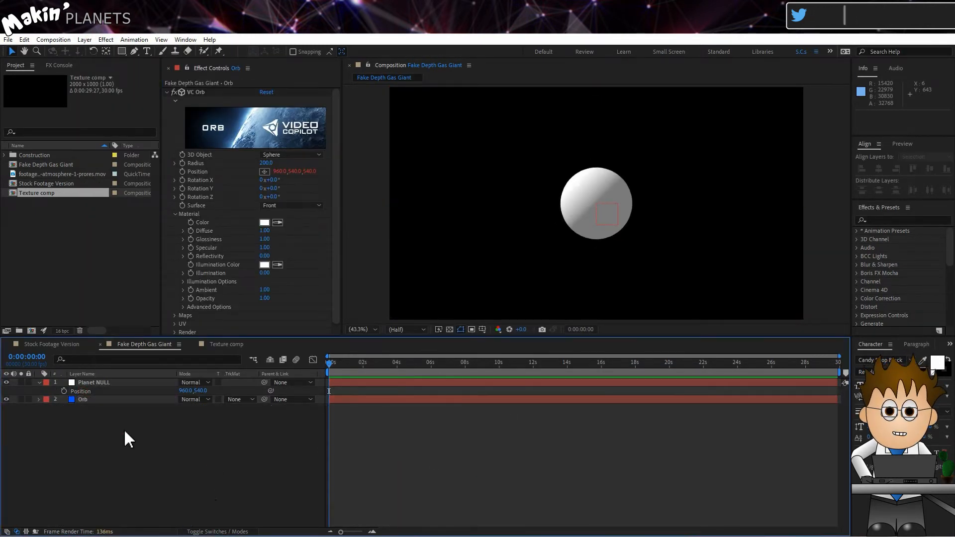
drag(49, 192, 110, 439)
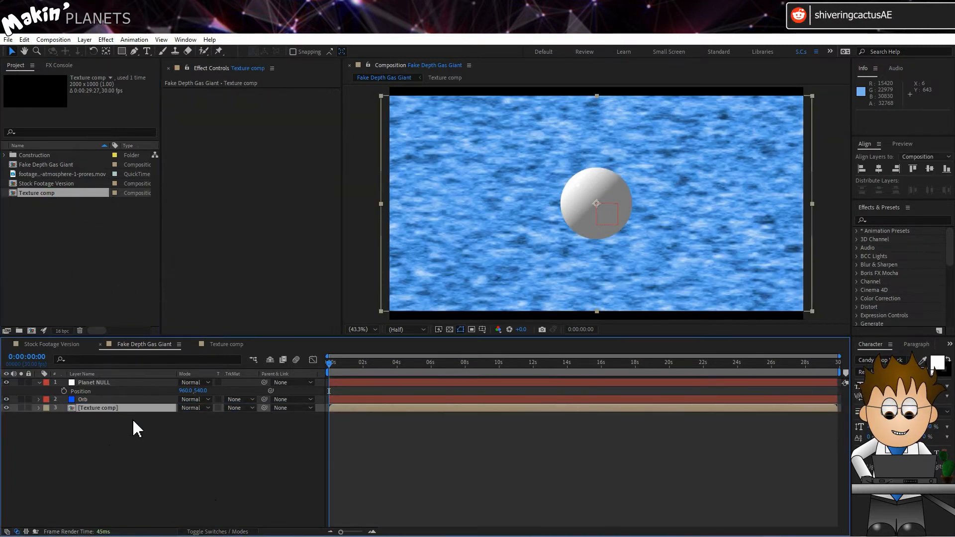
- Apply the Extract effect to Texture comp with a Black Point of 119 and a Black Softness of 40
click(106, 41)
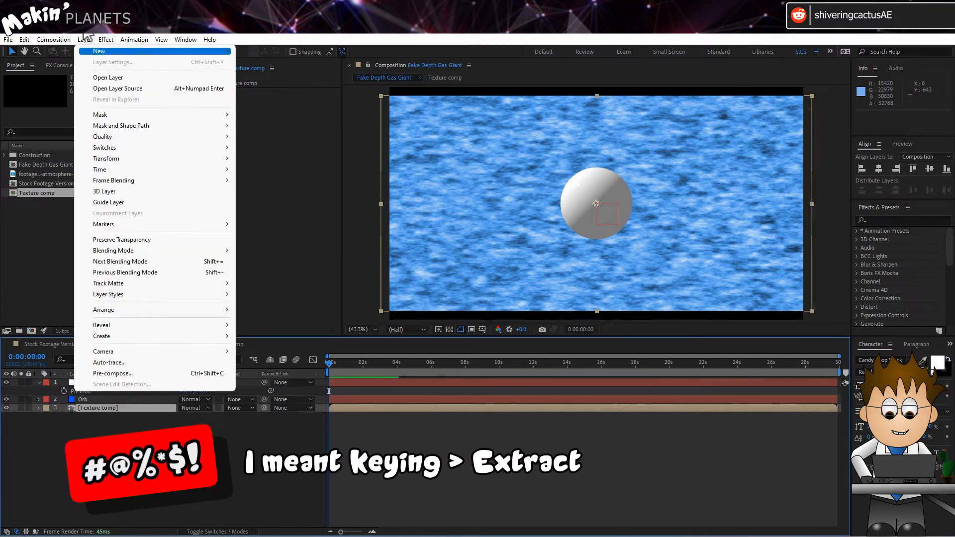
mouse_move(156, 220)
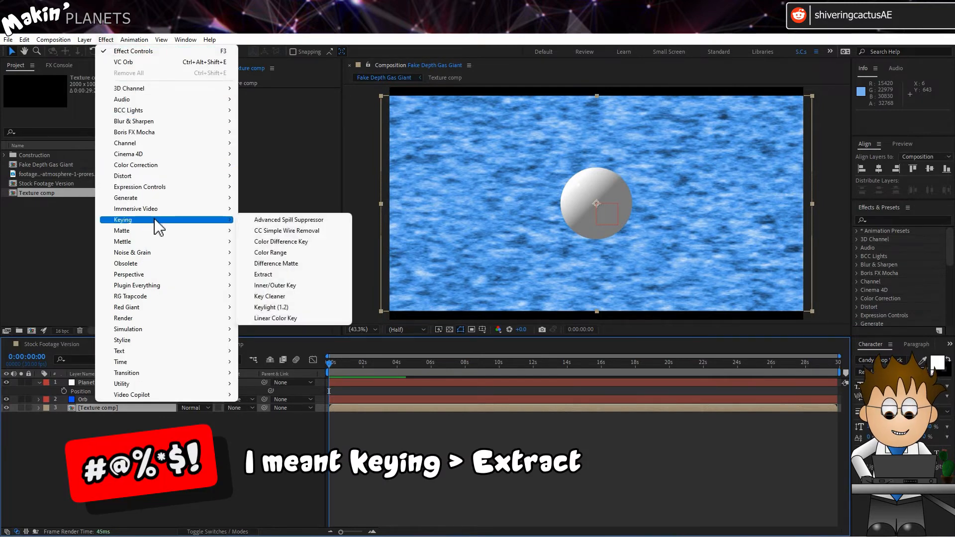
click(298, 273)
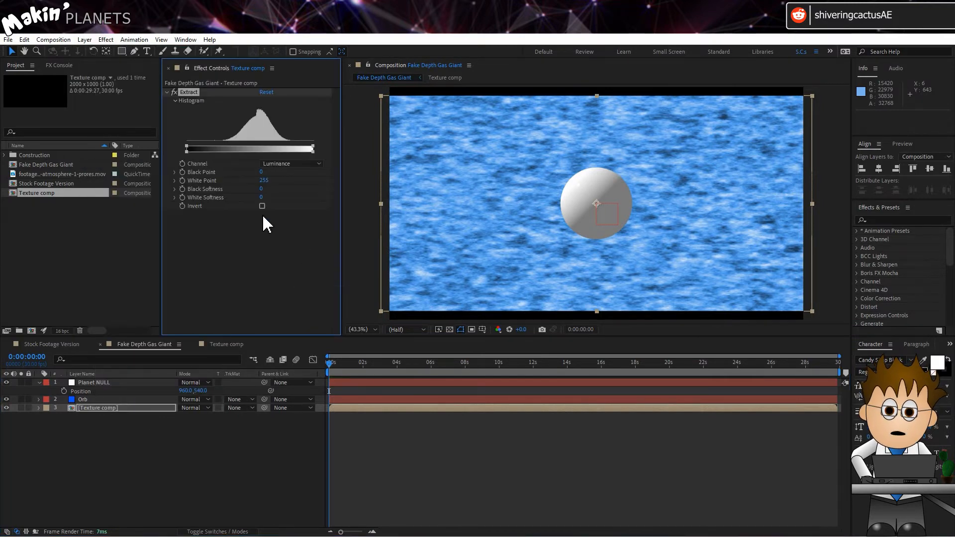
drag(262, 172, 325, 174)
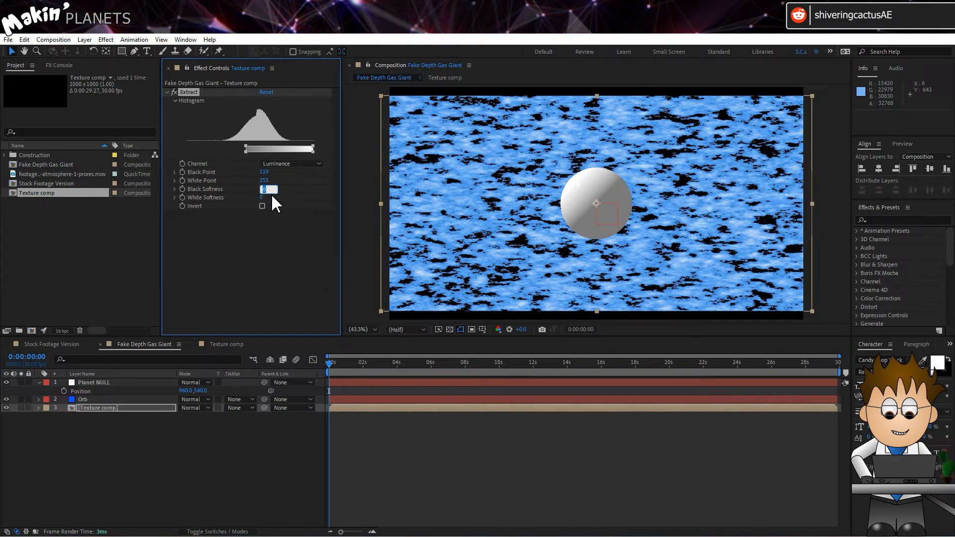
text(40)
key(Return)
- Rename the Orb layer as Inner Clouds
click(82, 400)
key(Return)
text(Inner Cloud)
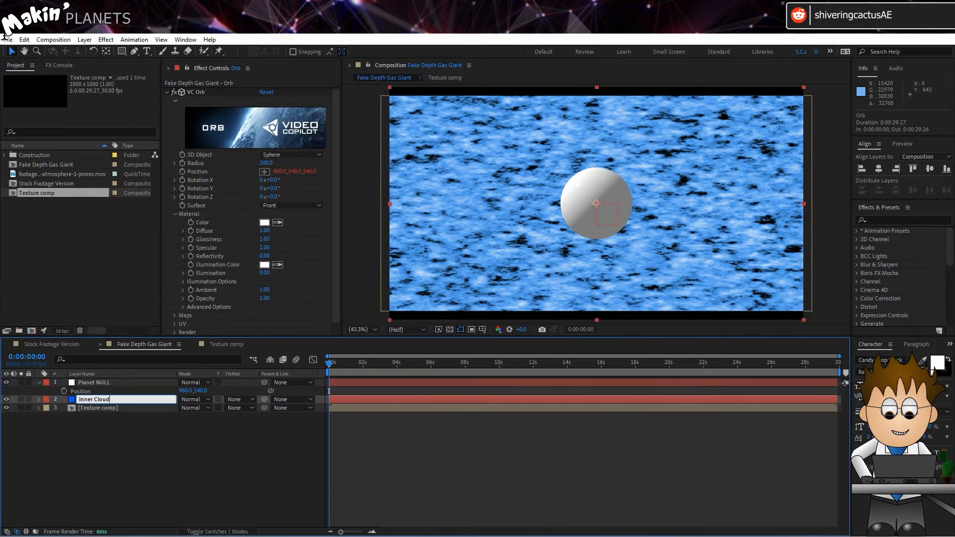
text(s)
key(Return)
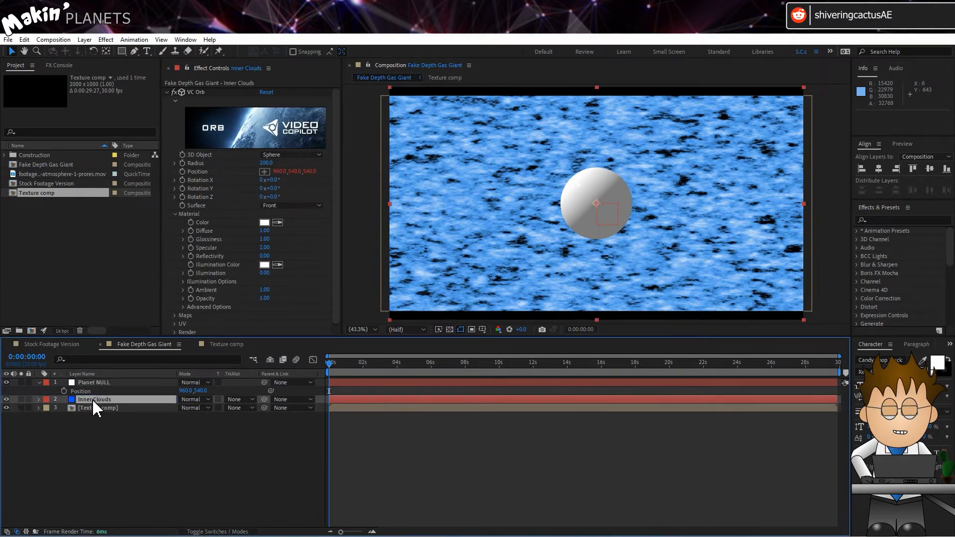
- Set the VC Orb diffuse map layer of Inner Clouds to Texture comp
click(256, 251)
scroll(222, 224, down, 1)
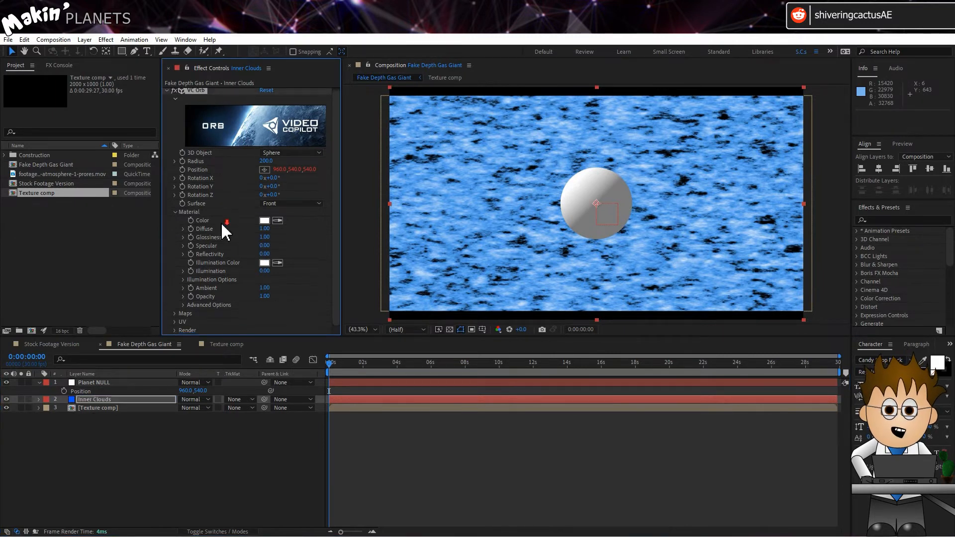
click(174, 314)
click(268, 304)
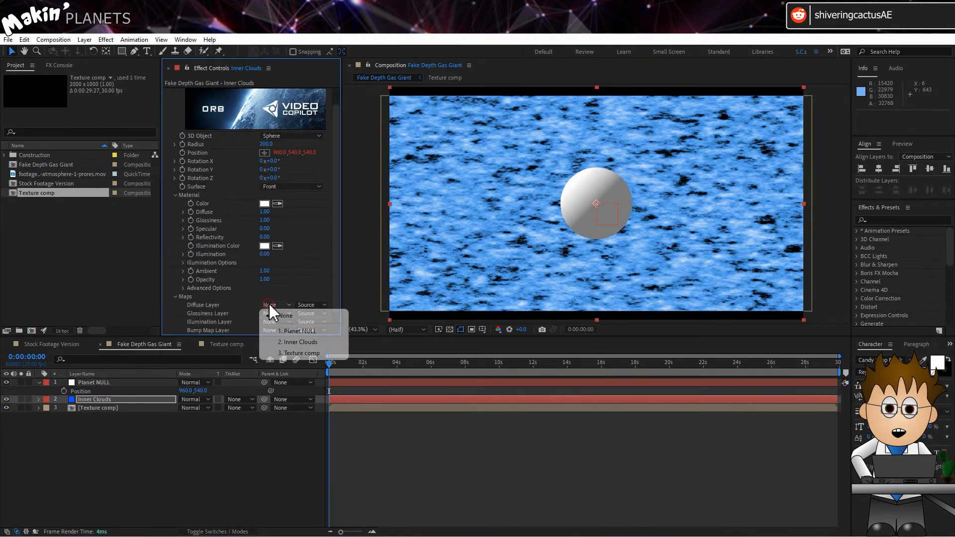
click(299, 353)
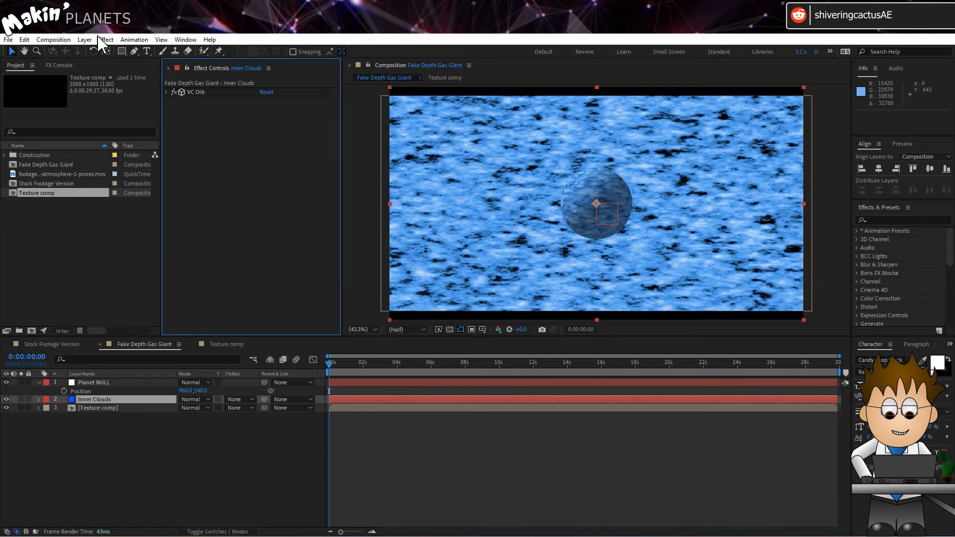
- Apply CC Radial Blur to Inner Clouds and set its type to Straight Zoom
click(100, 40)
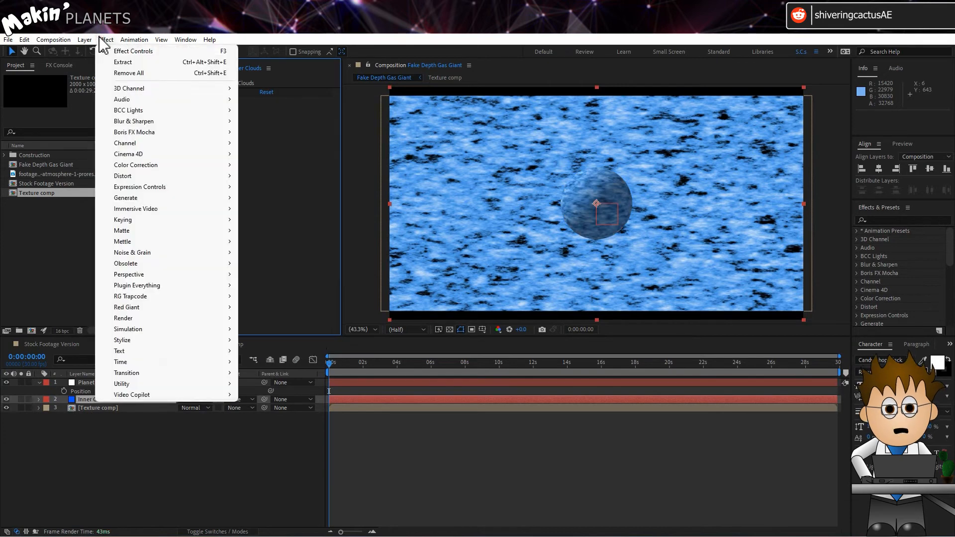
mouse_move(172, 122)
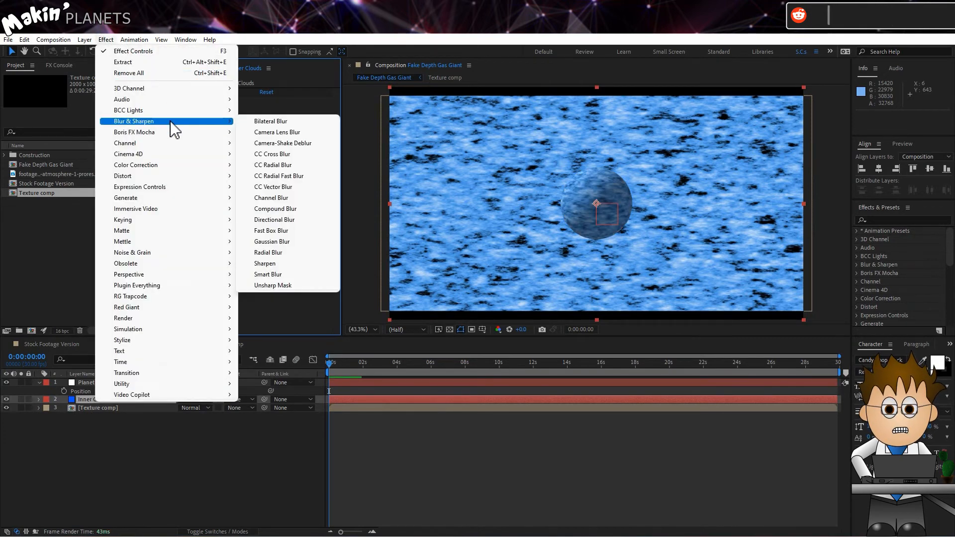
click(319, 166)
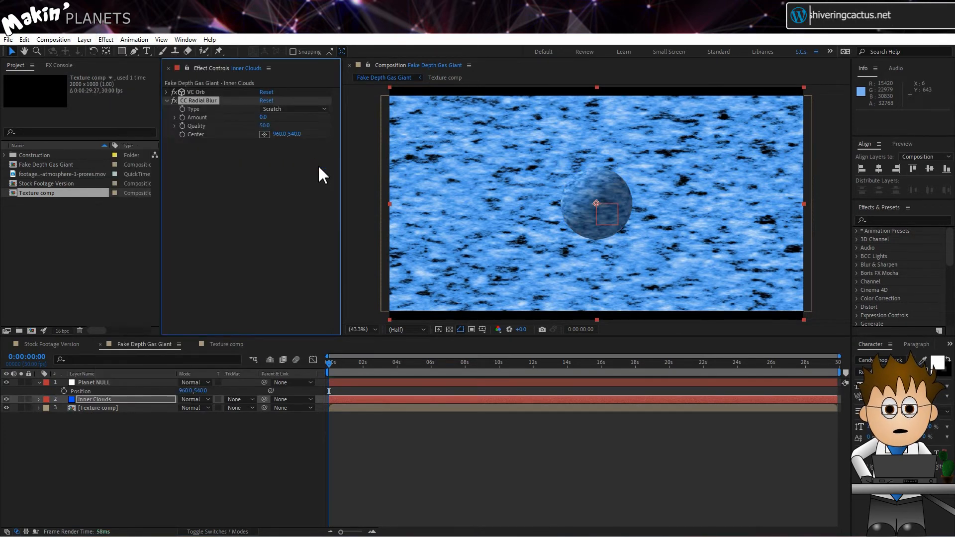
click(322, 112)
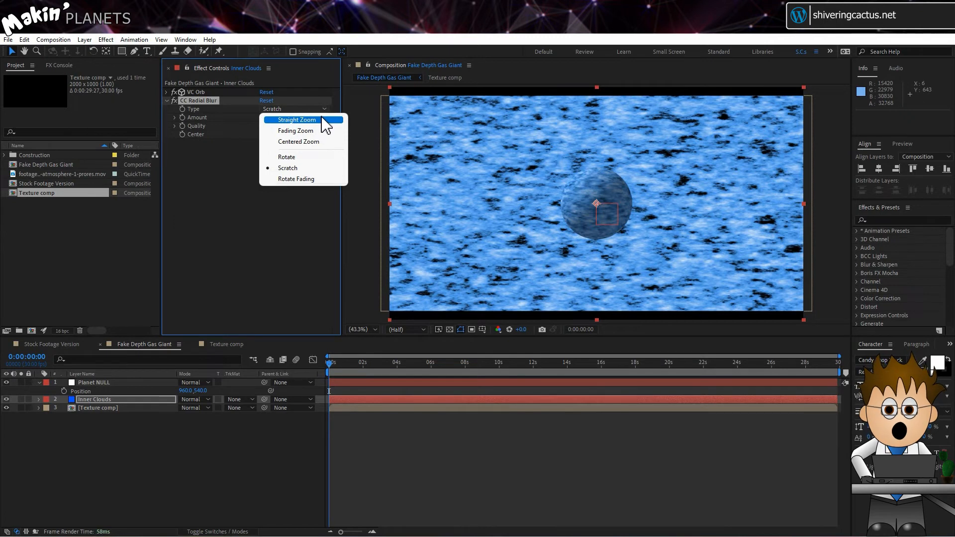
click(323, 123)
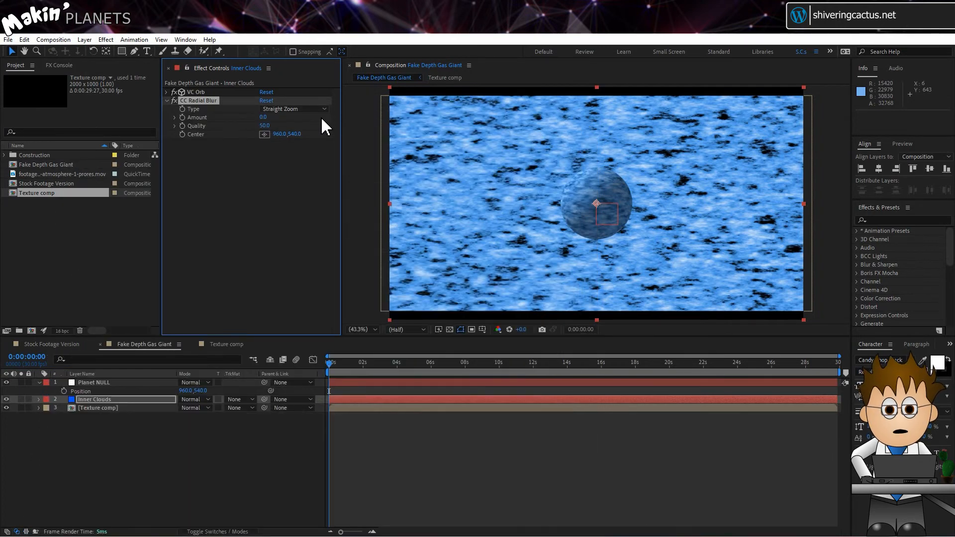
- Give the CC Radial Blur center the expression thisComp.layer("Planet NULL").toComp([0,0,0])
alt+click(182, 134)
drag(207, 523, 104, 382)
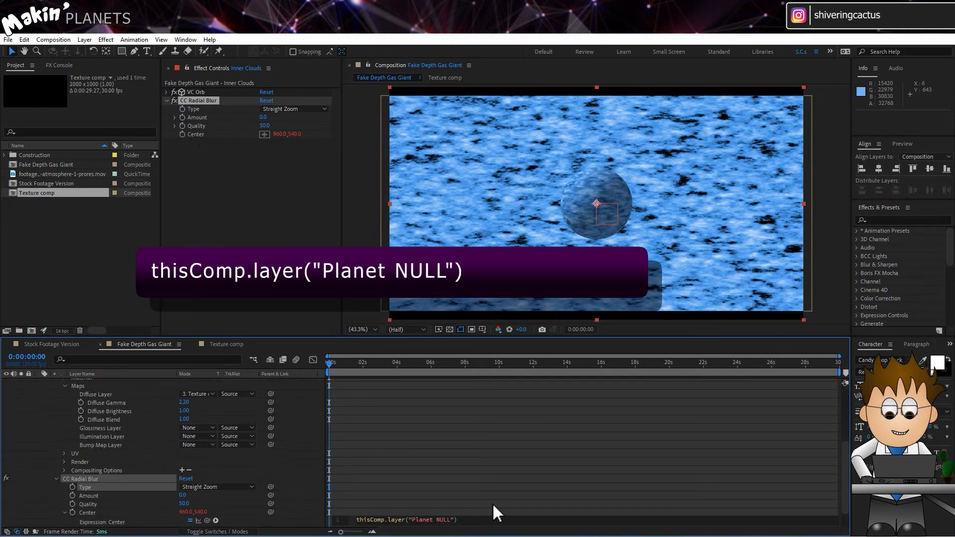
text(.to)
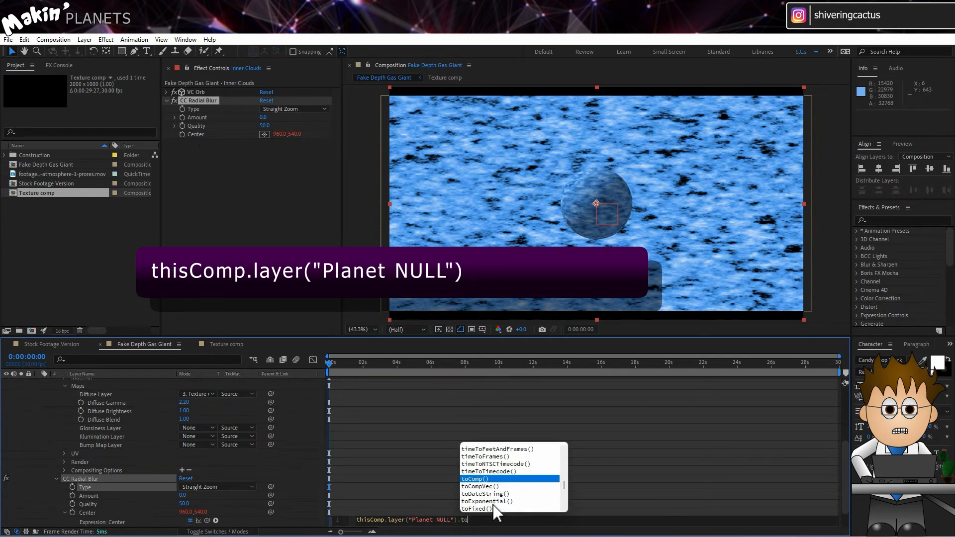
text(Com)
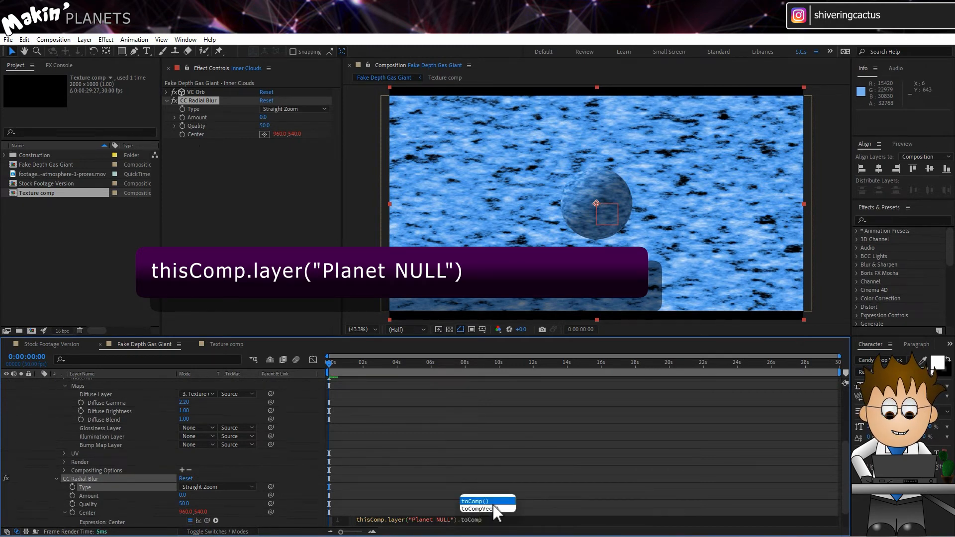
text(p)
key(Return)
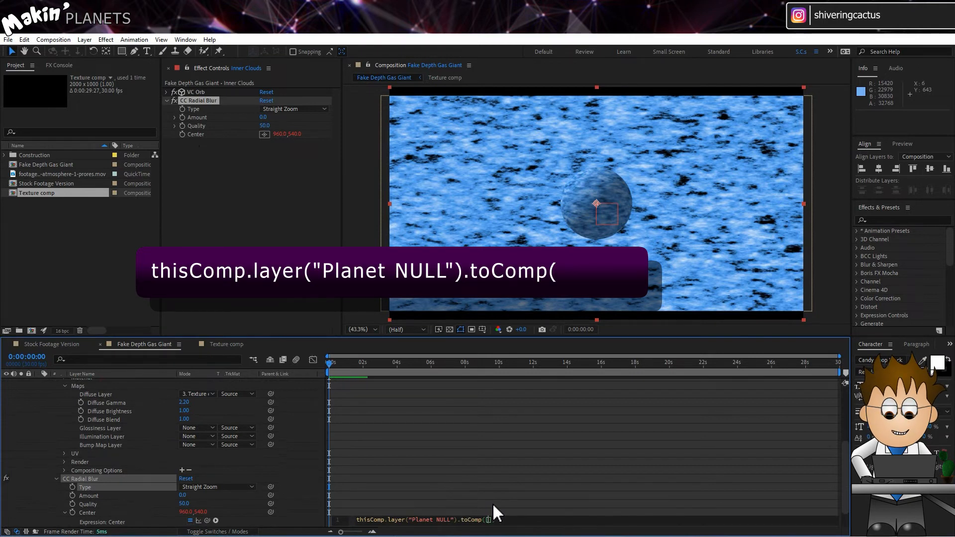
text([0,0,0)
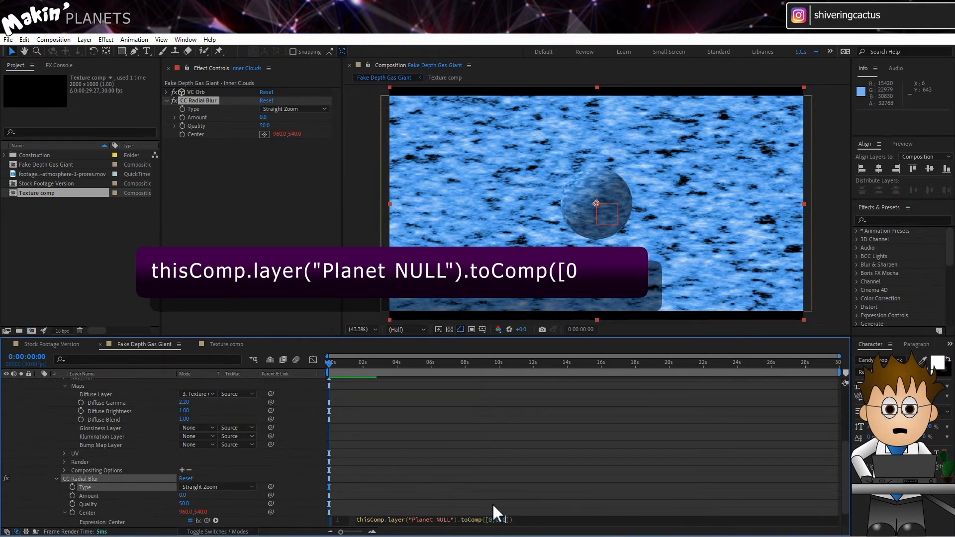
click(305, 519)
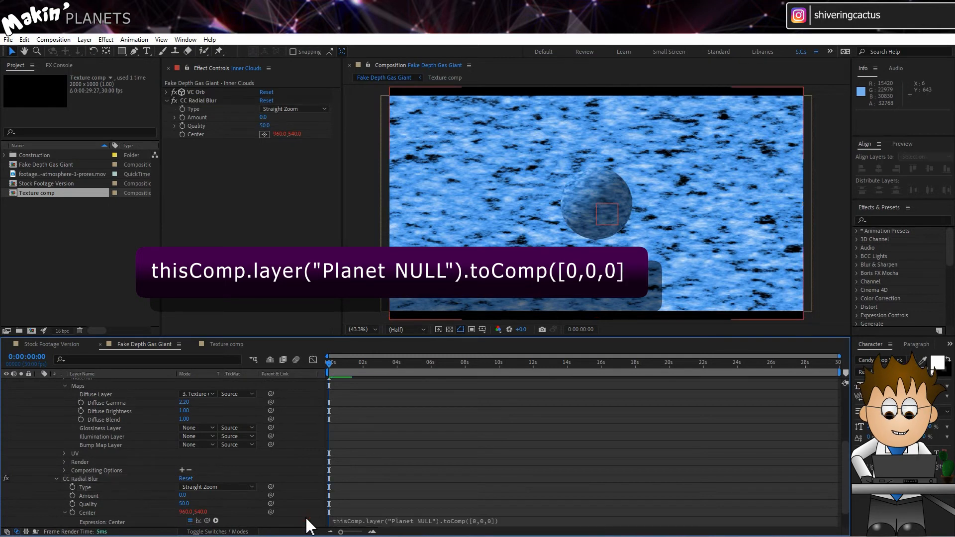
- Set the CC Radial Blur amount to -40 and test the blur by shifting Planet NULL's horizontal position
scroll(244, 449, up, 5)
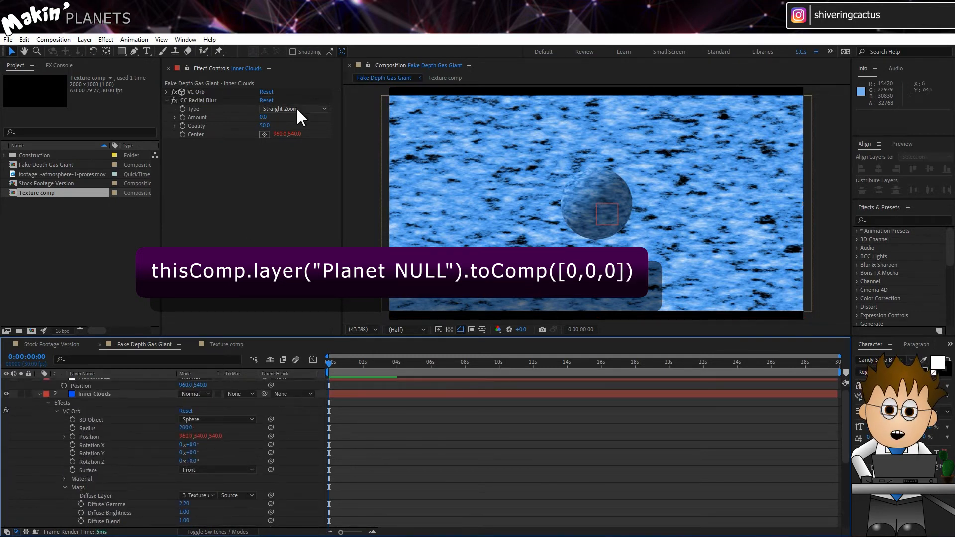
click(264, 118)
text(-)
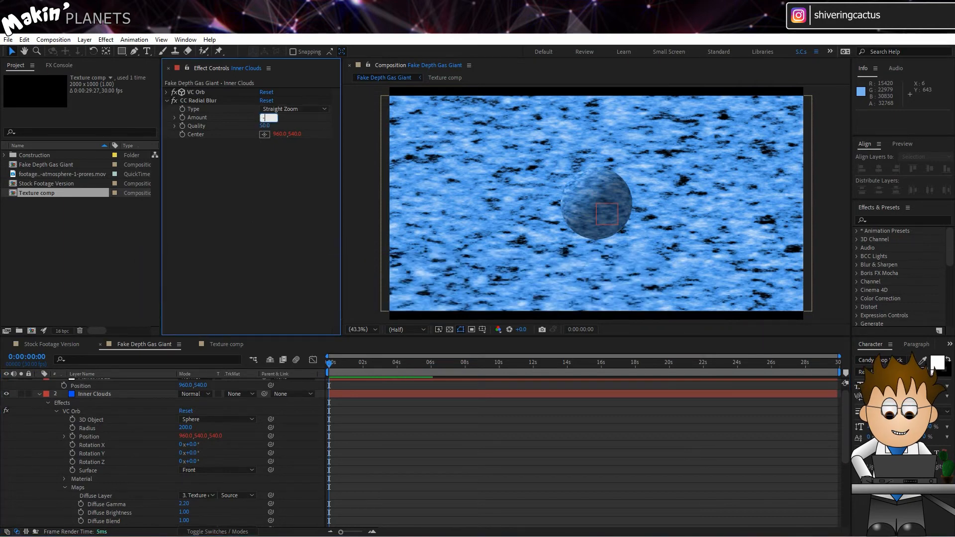
text(40)
key(Return)
scroll(132, 434, up, 1)
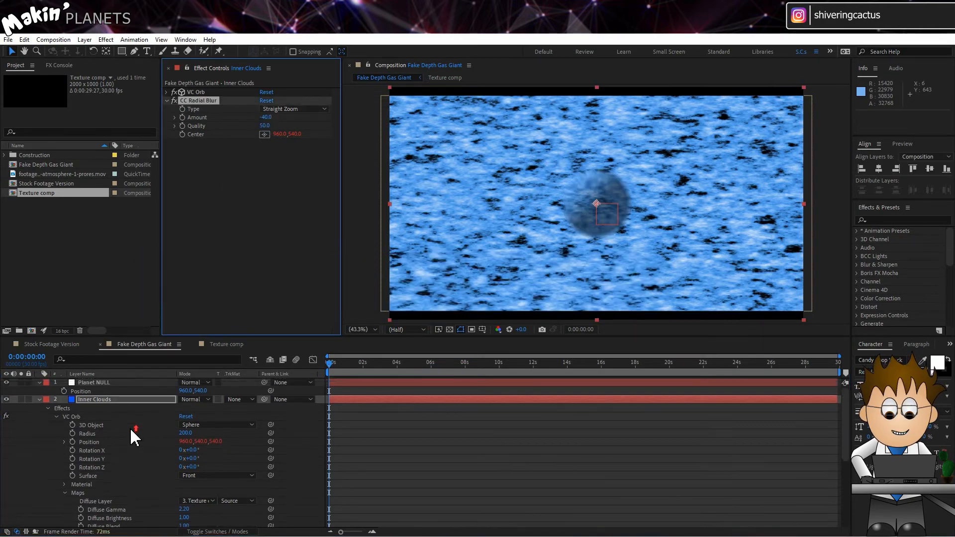
drag(185, 391, 472, 393)
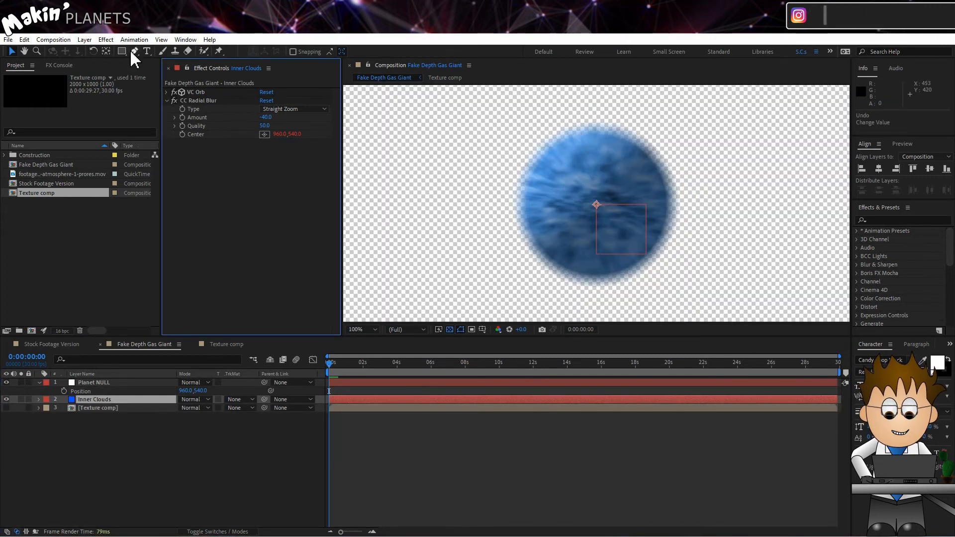
- Apply Shift Channels to Inner Clouds and set Take Alpha From to Full On
click(106, 39)
mouse_move(137, 145)
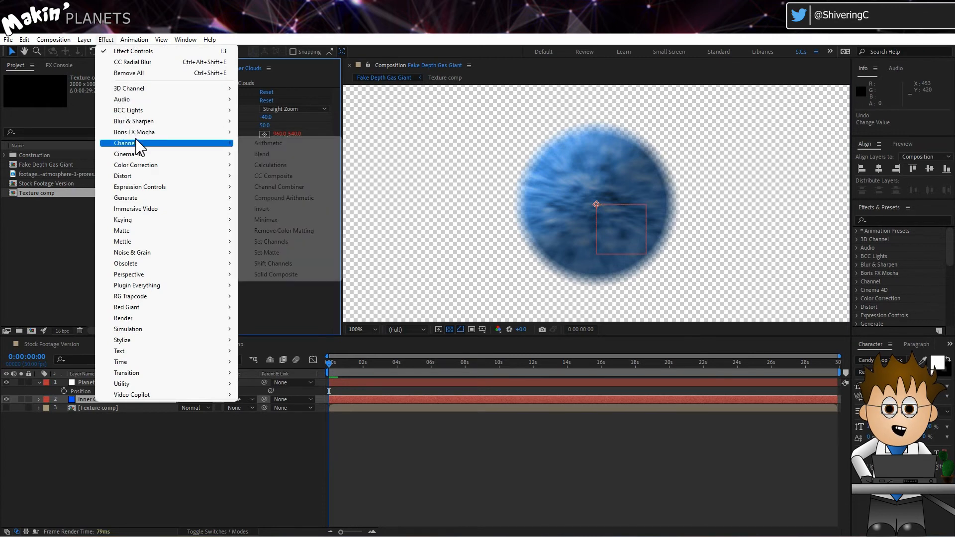
click(330, 264)
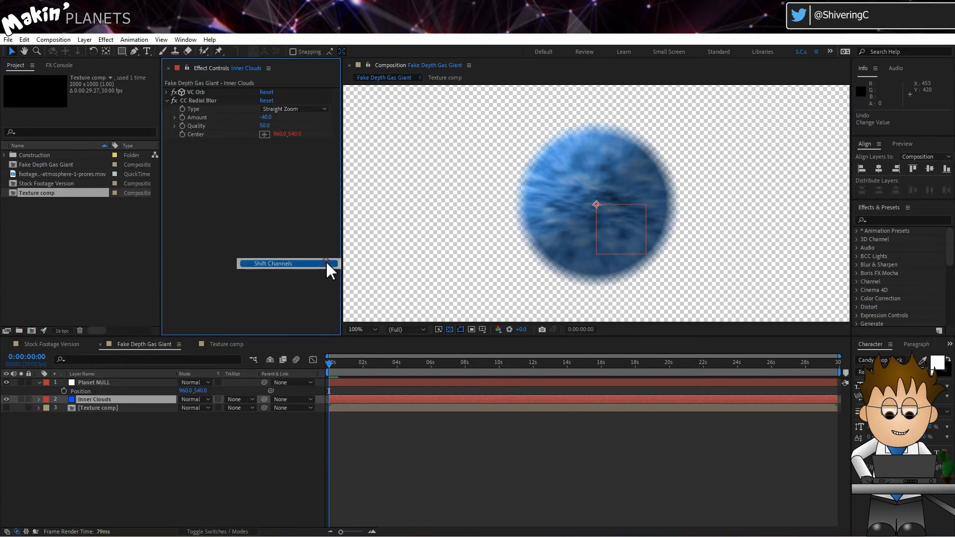
click(294, 152)
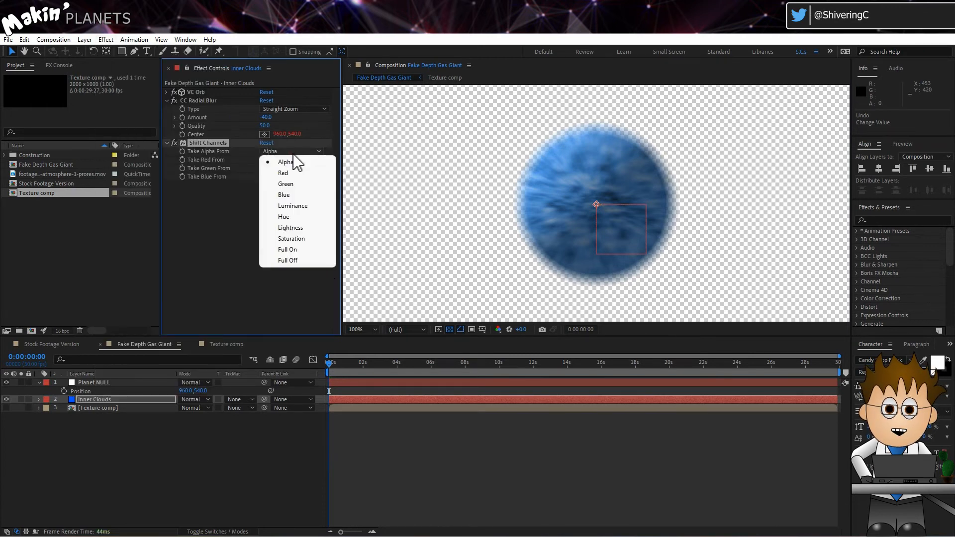
click(306, 250)
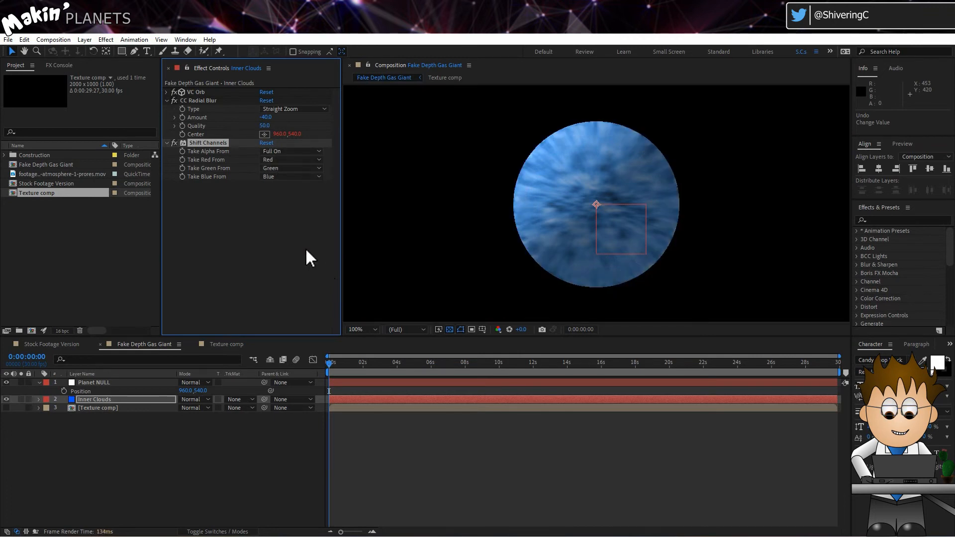
- Duplicate the Inner Clouds layer and rename the copy as Outer clouds
click(119, 400)
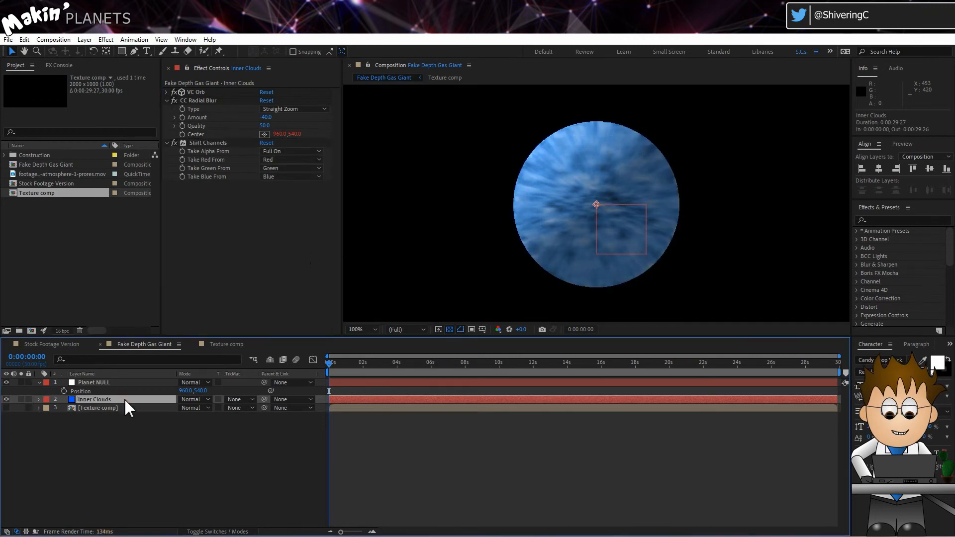
key(ctrl+d)
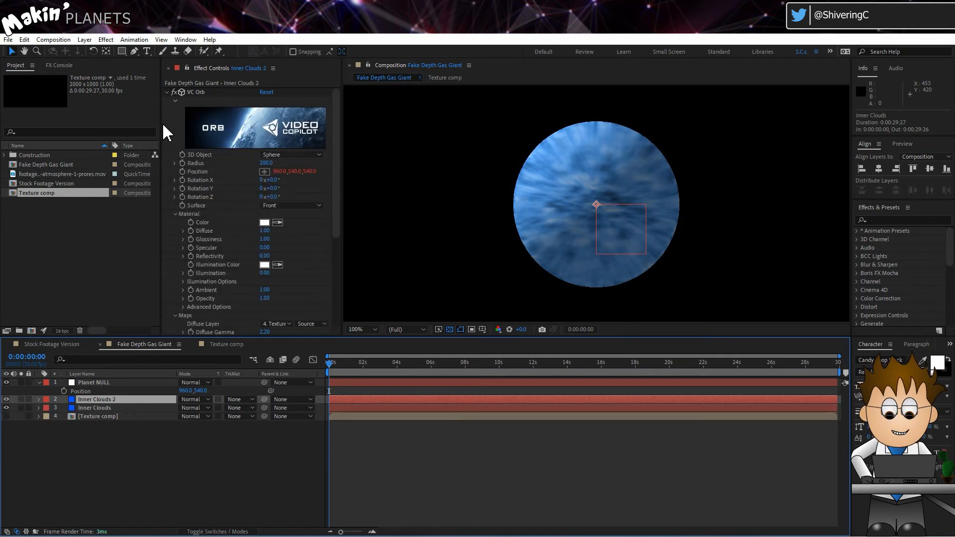
key(Return)
text(O)
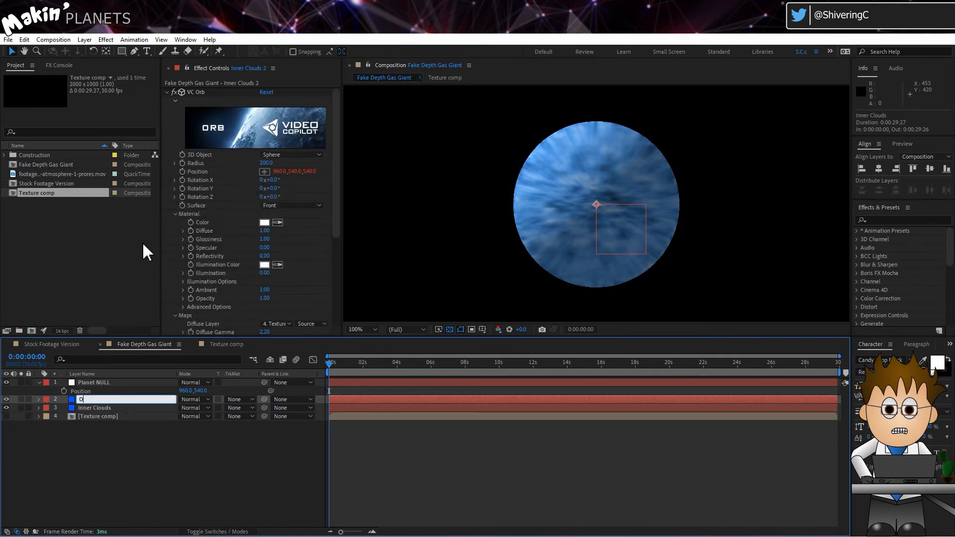
text(uter clouds)
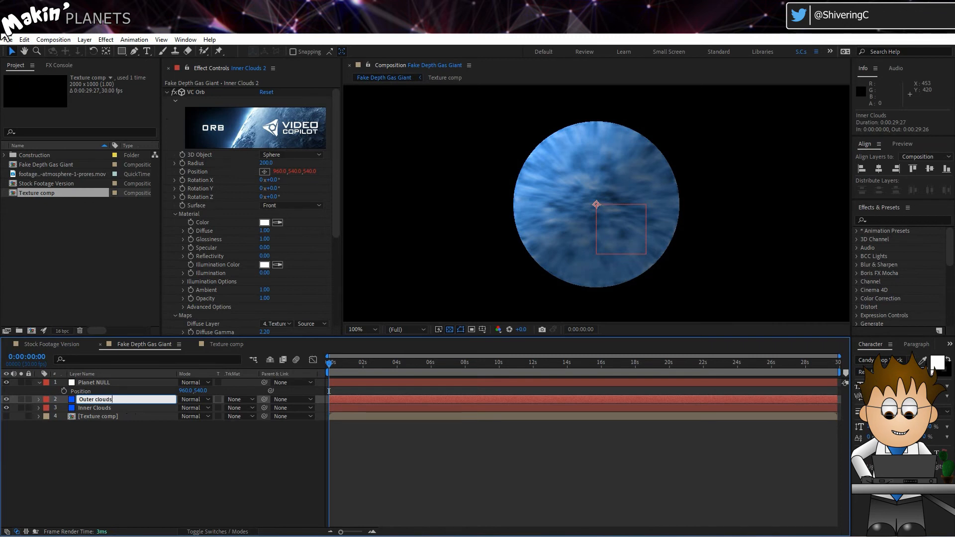
key(Return)
- Delete the CC Radial Blur and Shift Channels effects from the Outer clouds layer
click(168, 94)
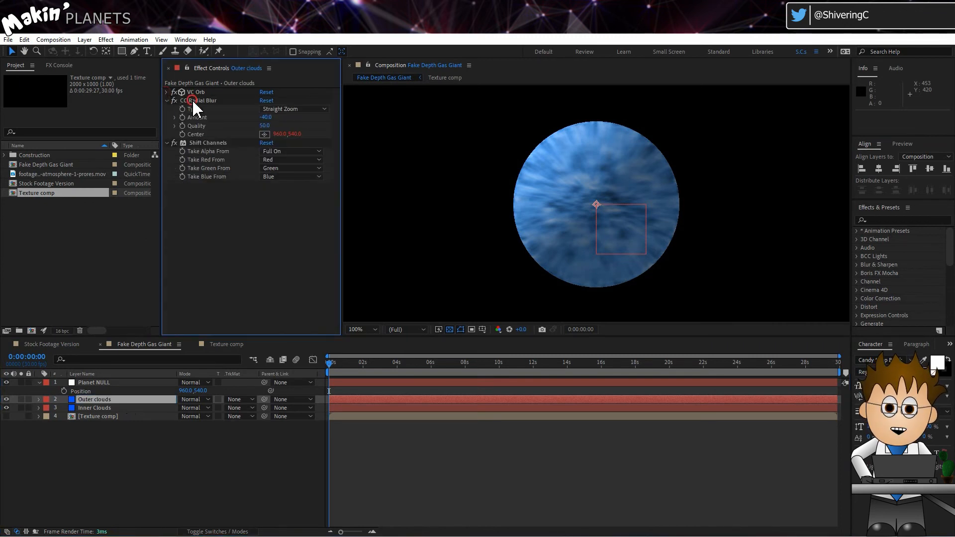
click(193, 101)
key(Delete)
click(193, 101)
key(Delete)
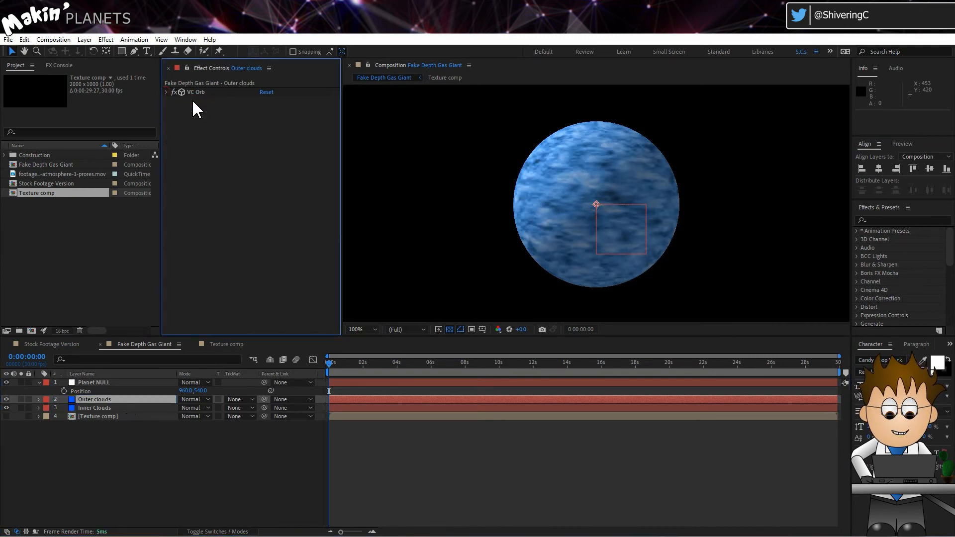
- Set the VC Orb diffuse map of Outer clouds to read Texture comp with Effects & Masks
click(167, 93)
scroll(232, 245, down, 5)
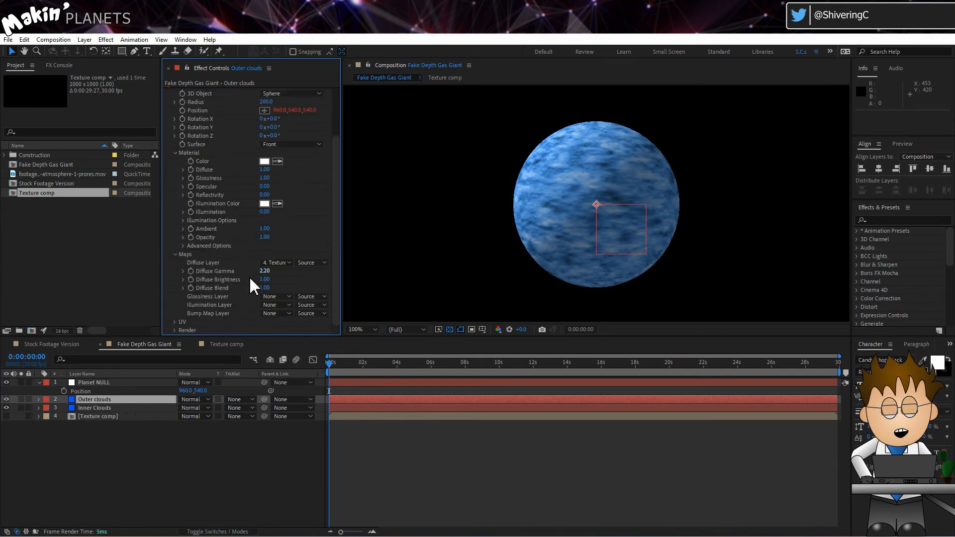
click(304, 263)
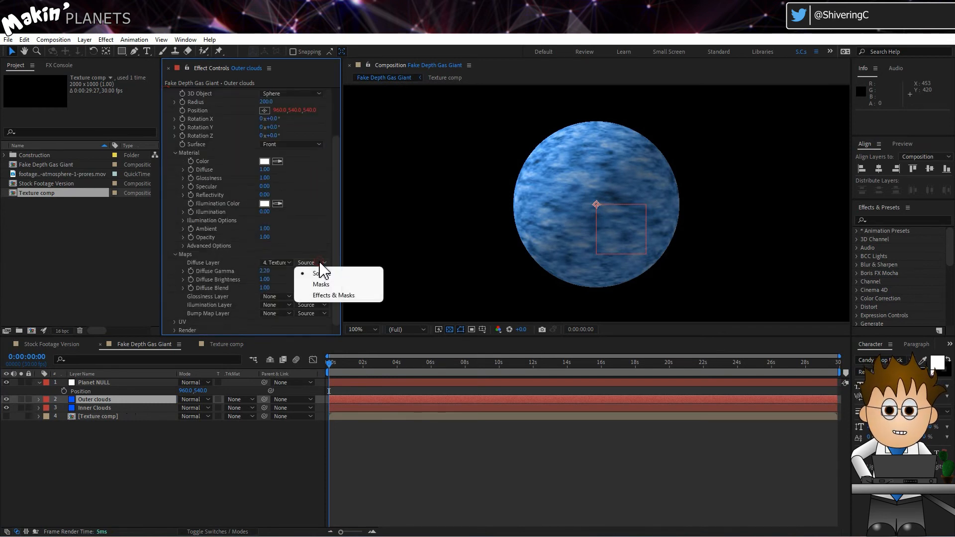
click(345, 296)
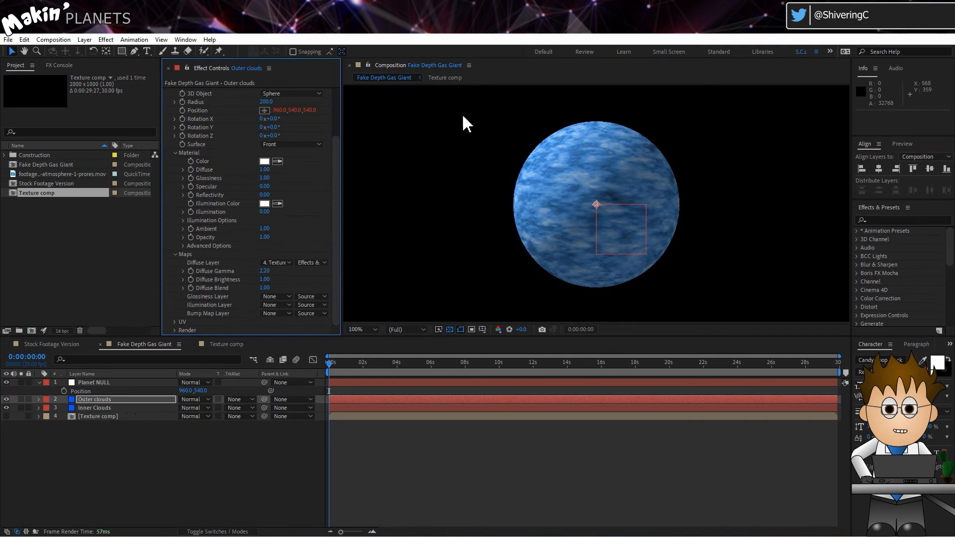